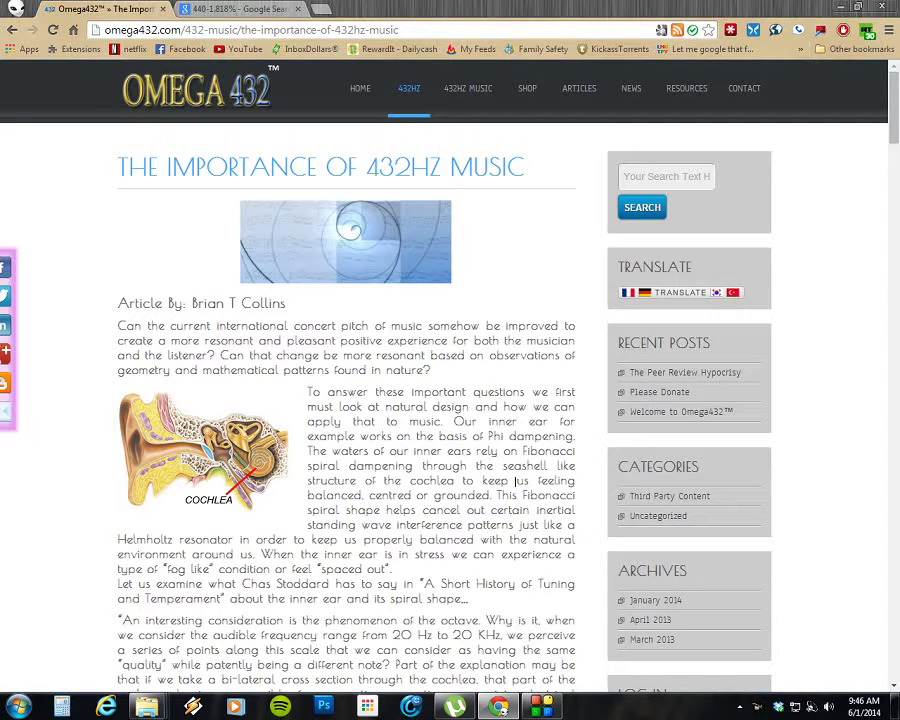
# Return from the 432Hz music article to the Google results and highlight the search term 432hz
pyautogui.click(504, 233)
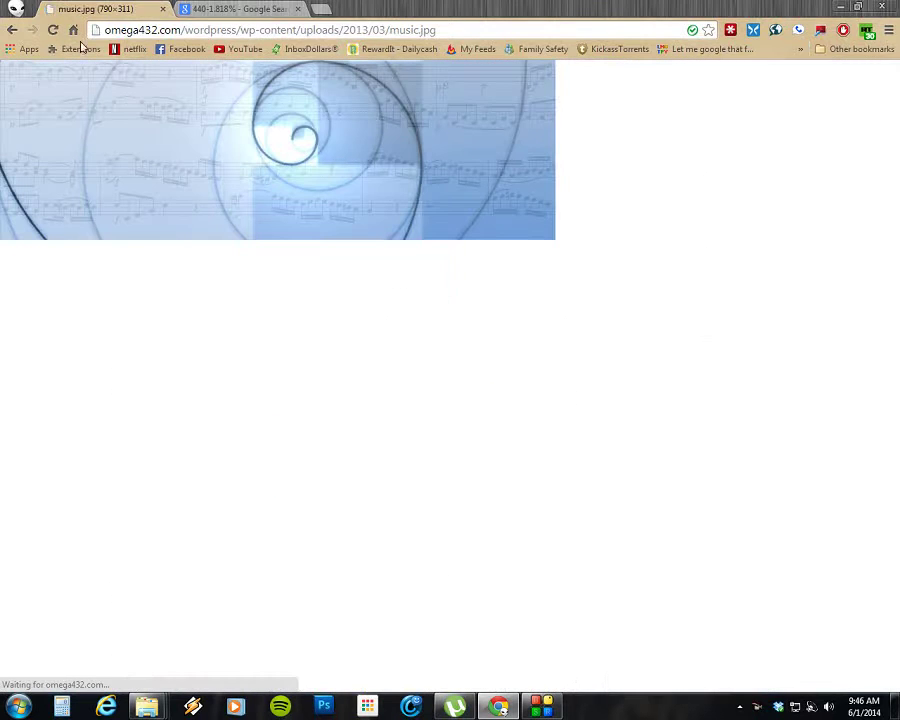
pyautogui.click(11, 30)
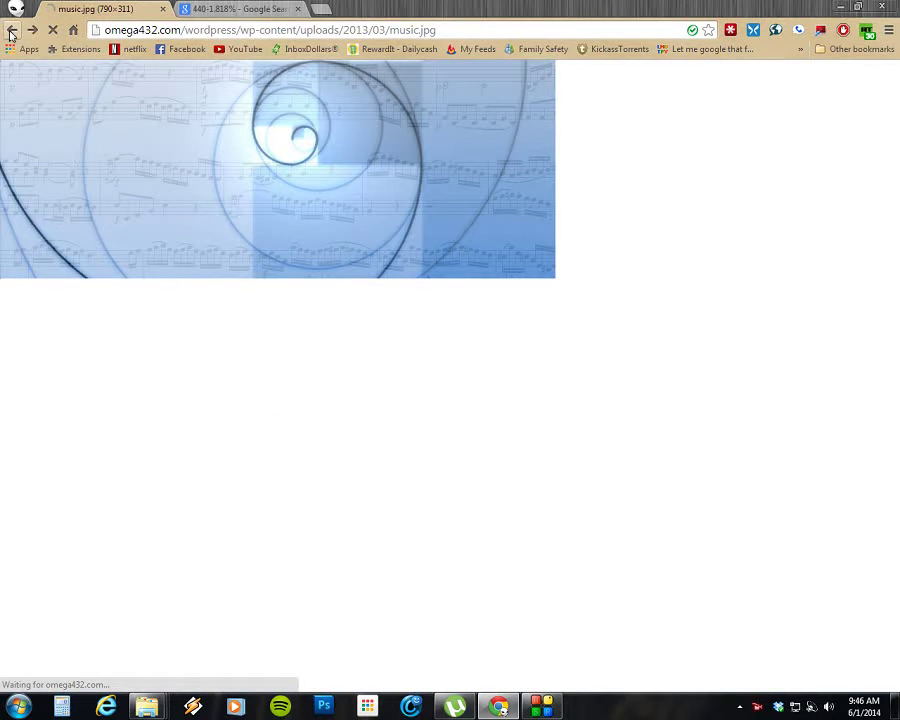
pyautogui.click(11, 30)
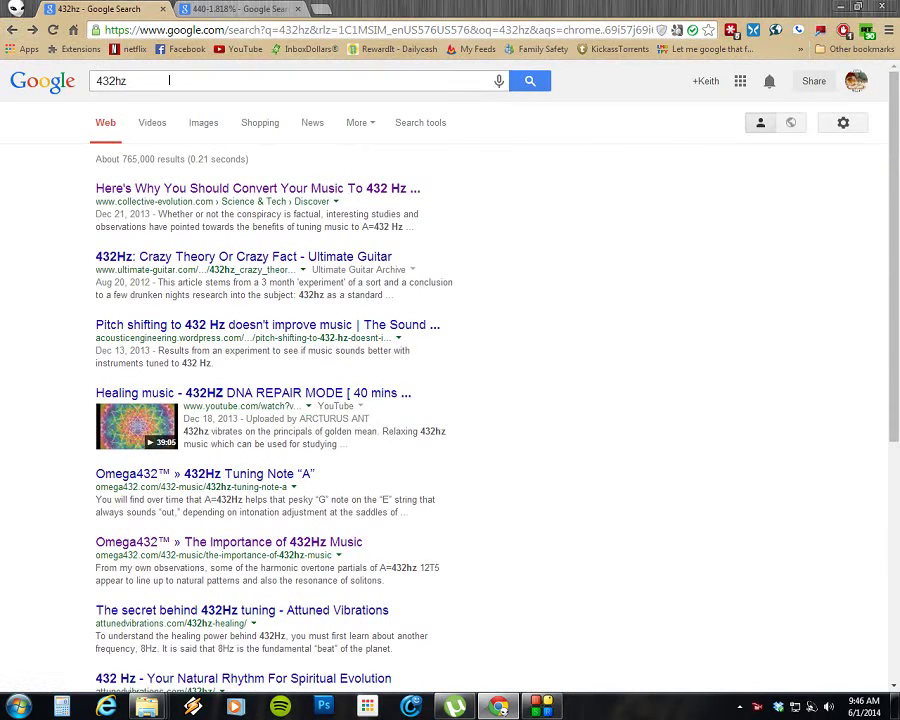
pyautogui.click(169, 80)
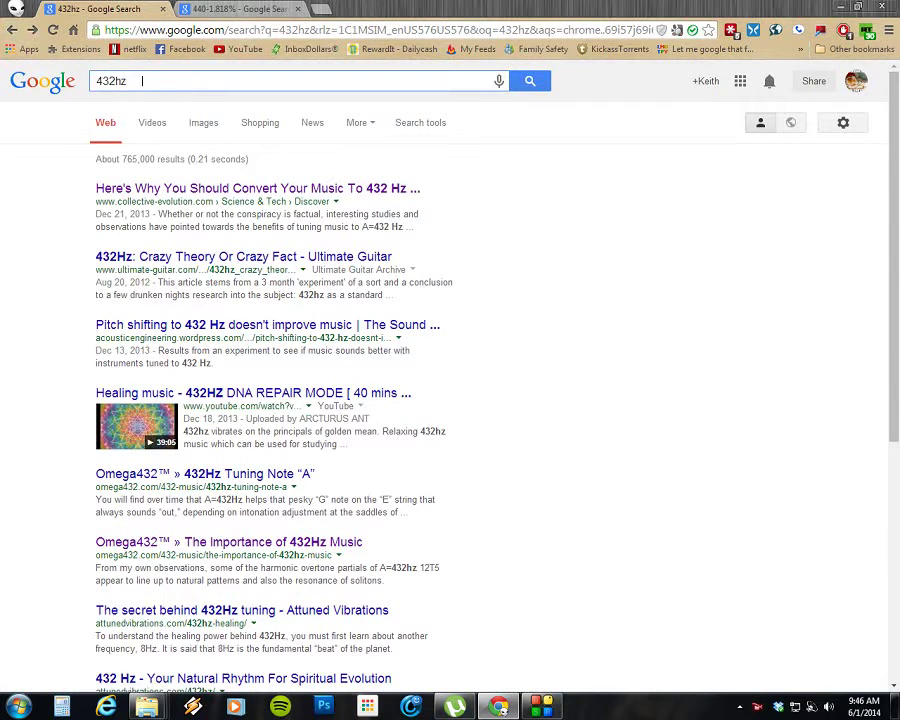
pyautogui.doubleClick(142, 80)
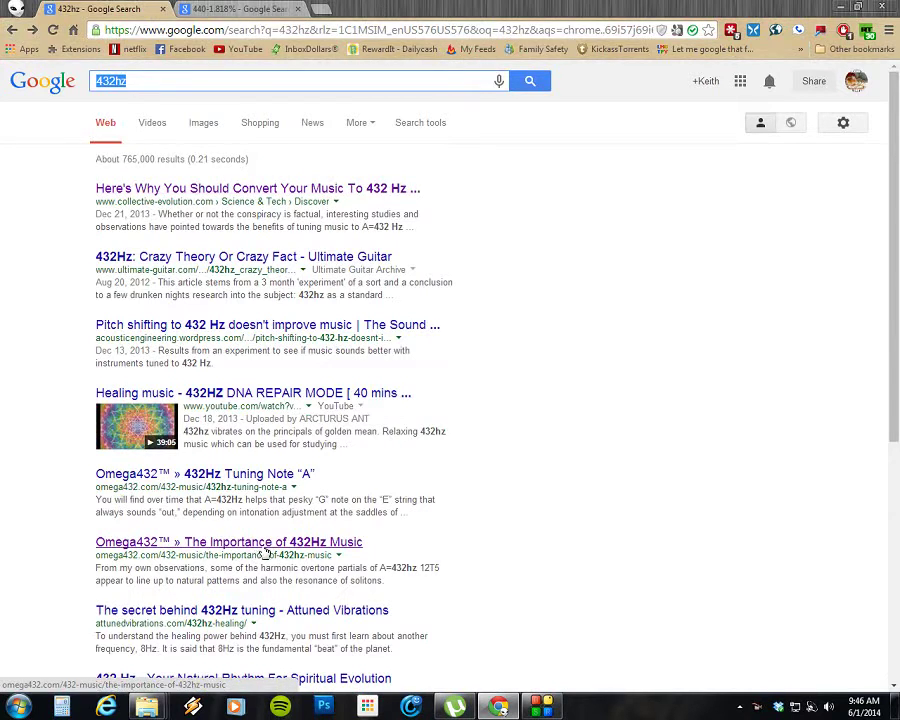
# View the Omega432 page on the 432Hz tuning note "A", and return to the search results
pyautogui.click(276, 477)
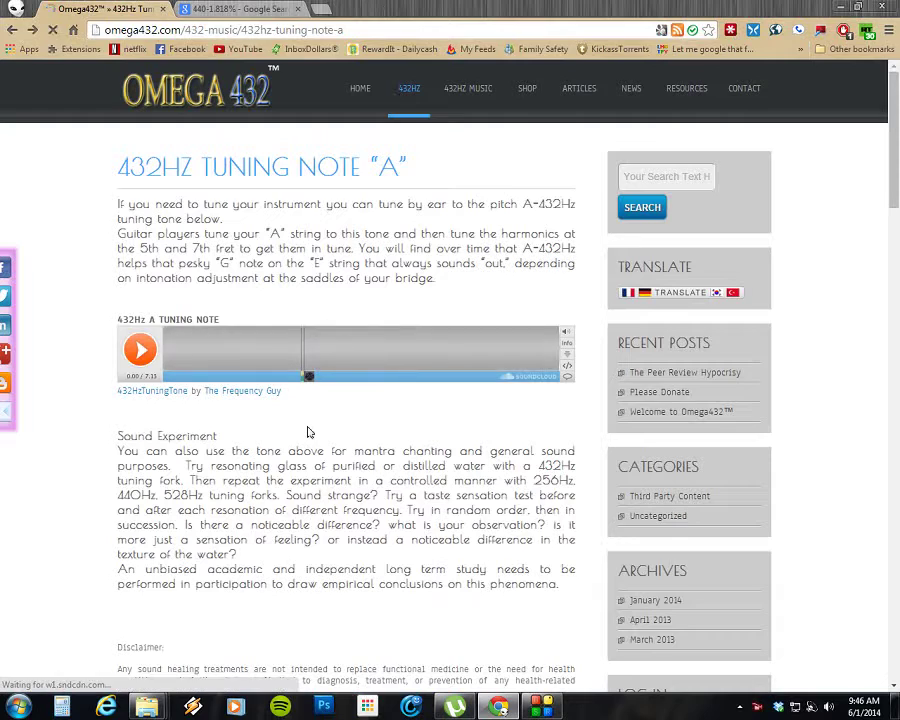
pyautogui.hotkey('alt', 'Left')
pyautogui.click(233, 542)
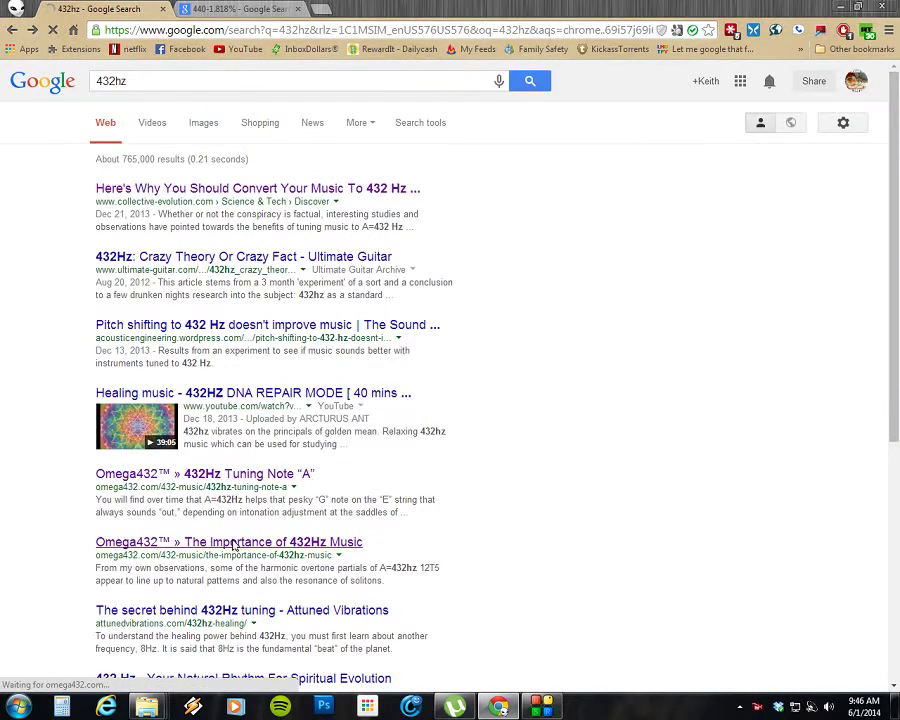
pyautogui.hotkey('alt', 'Left')
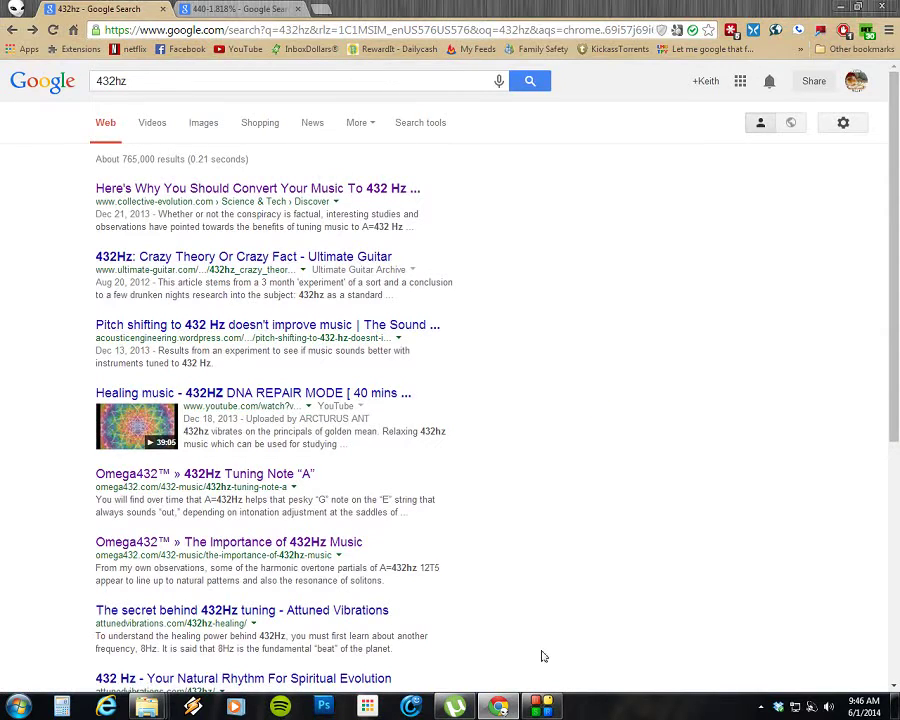
# Minimize the browser and launch Audacity from the desktop
pyautogui.click(506, 708)
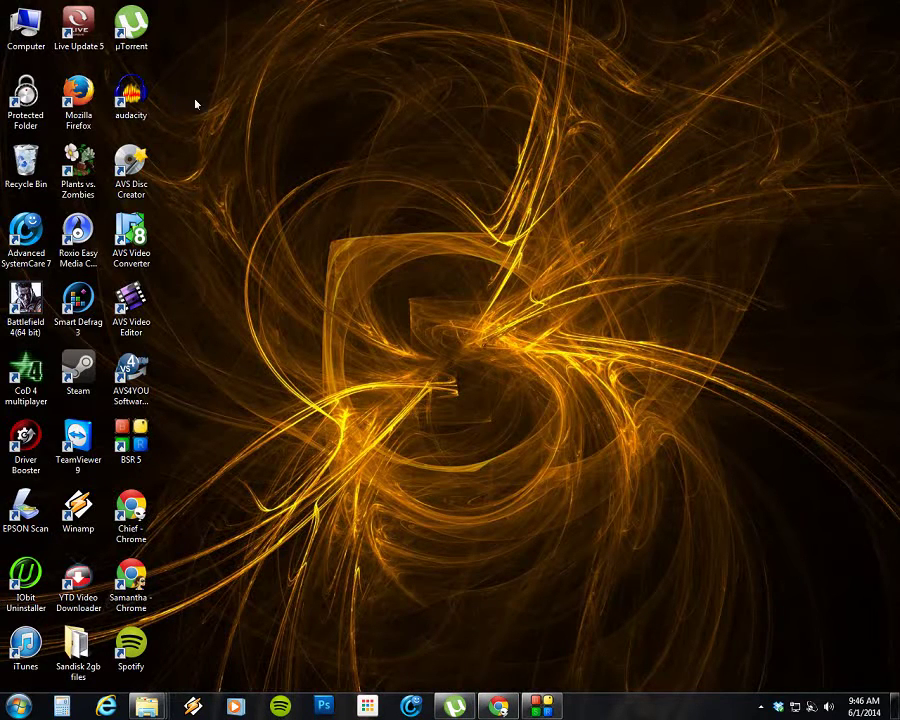
pyautogui.click(136, 100)
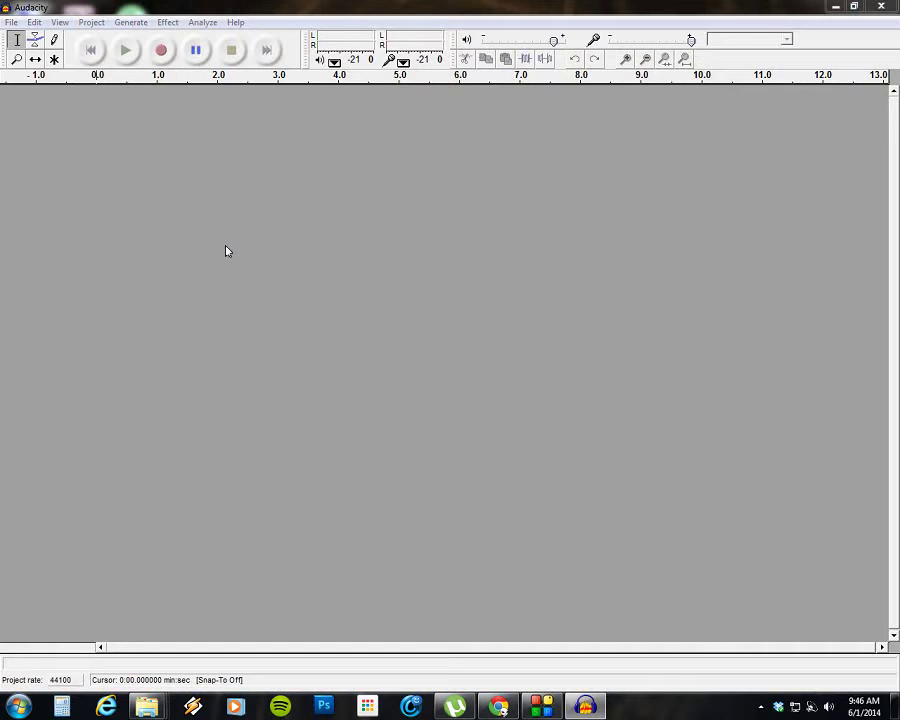
# Import MP3 tracks 01 to 11 from the Bob Marley and The Wailers Kaya folder into the project
pyautogui.hotkey('ctrl', 'o')
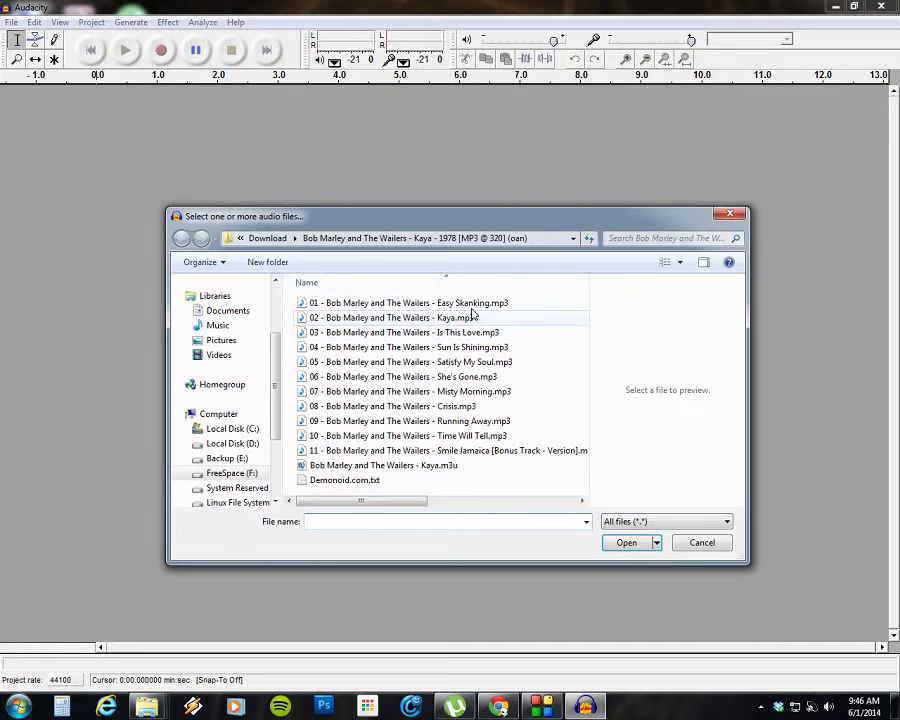
pyautogui.click(700, 543)
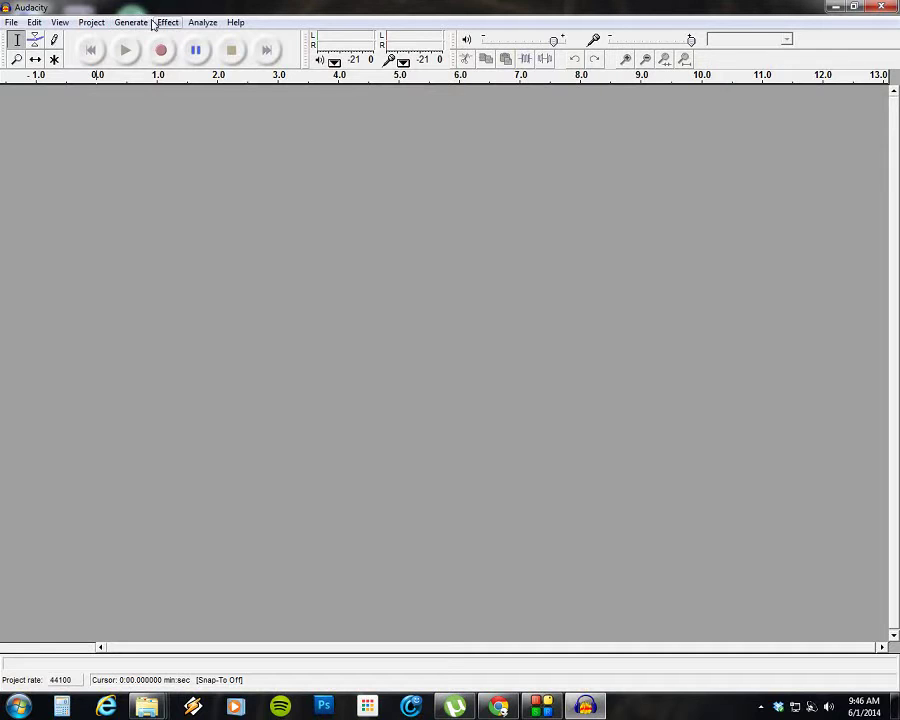
pyautogui.click(144, 22)
pyautogui.moveTo(170, 26)
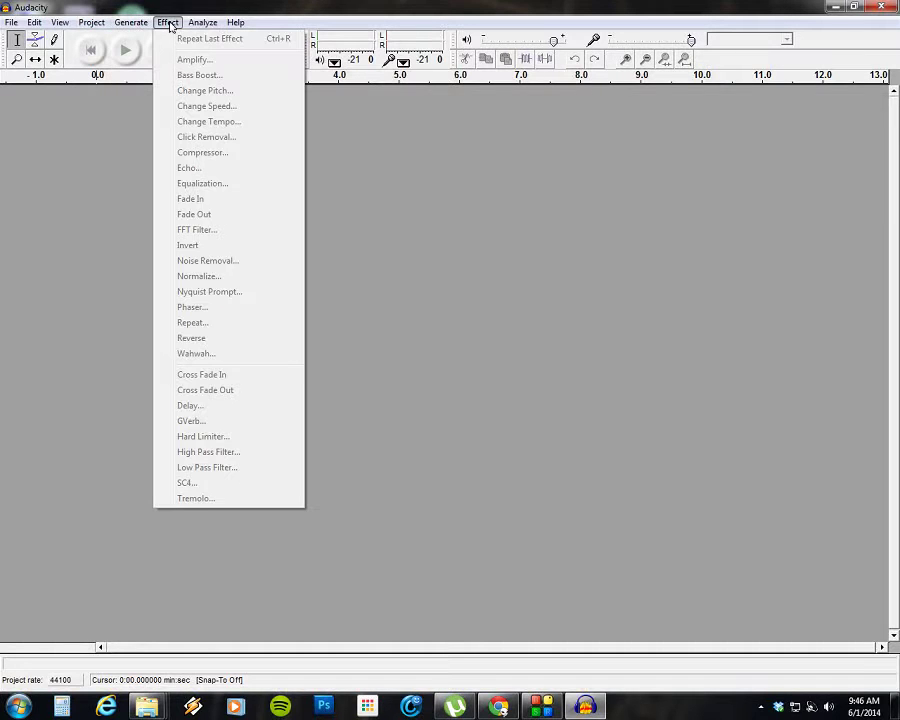
pyautogui.moveTo(100, 25)
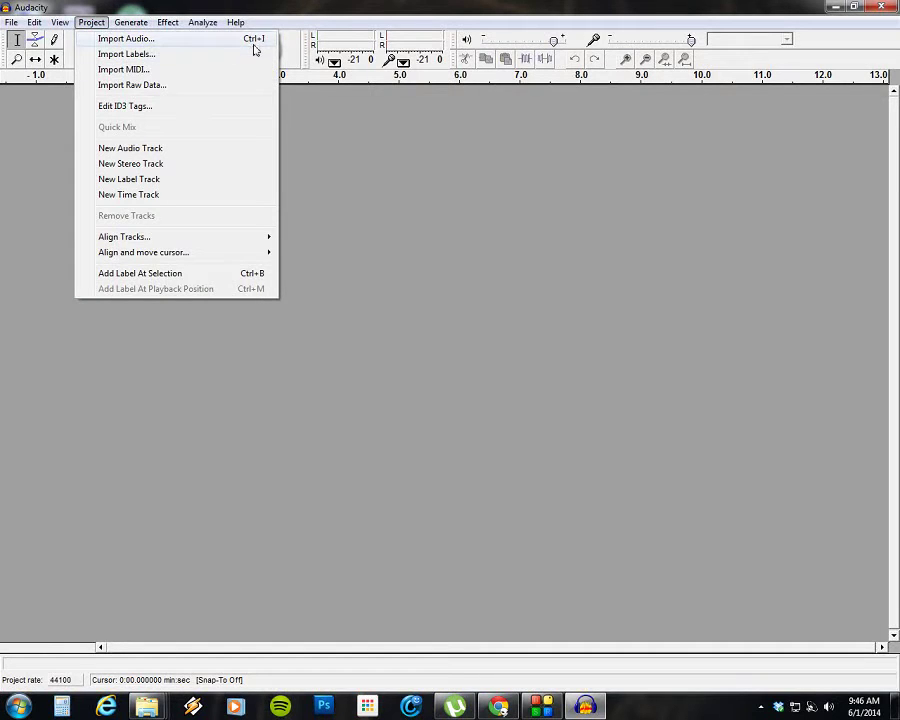
pyautogui.click(194, 42)
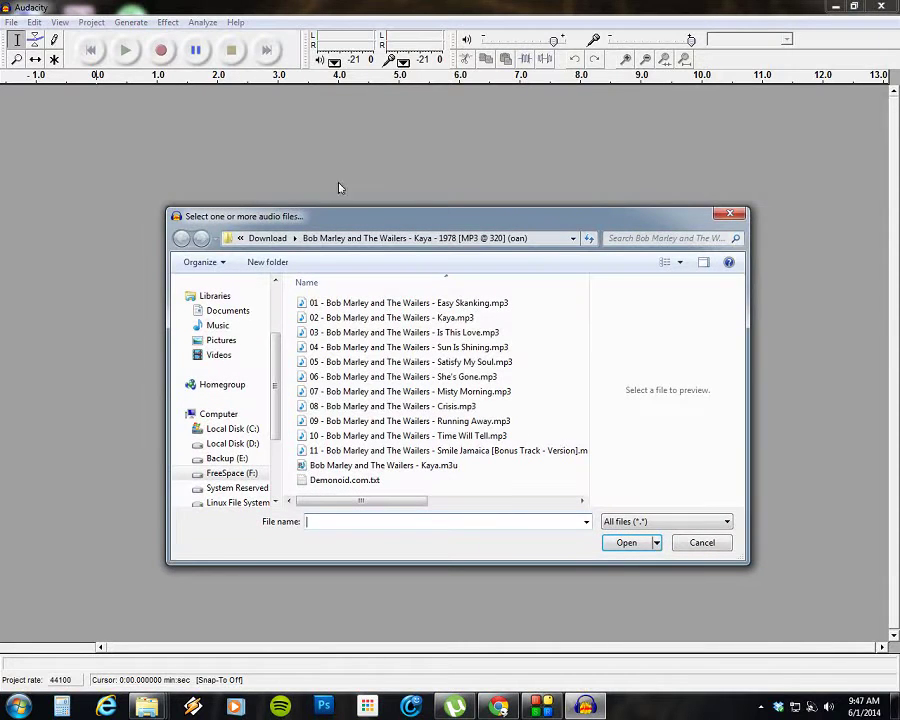
pyautogui.click(477, 306)
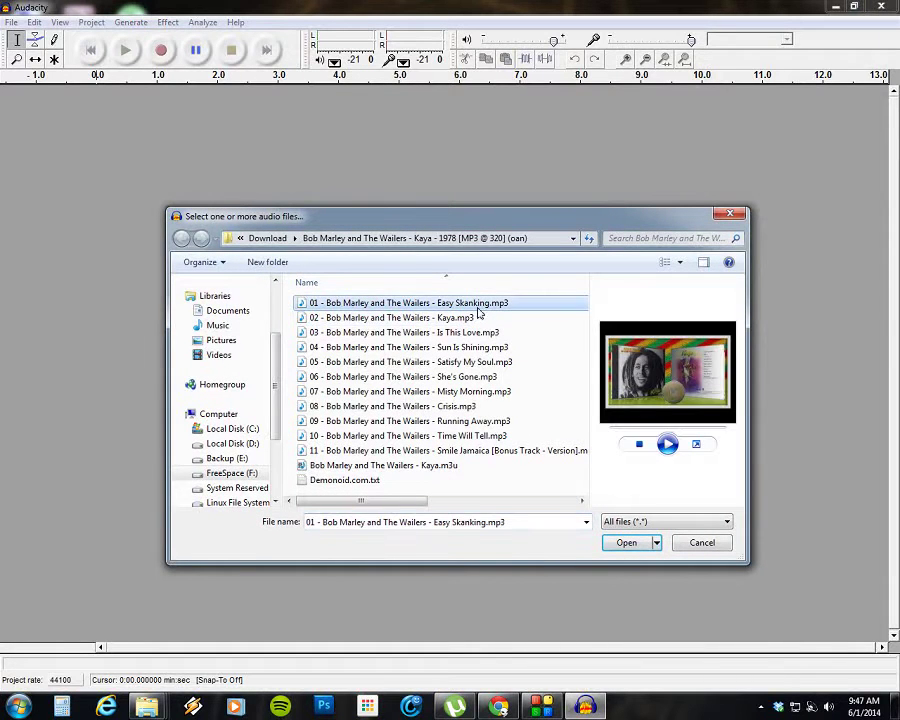
pyautogui.keyDown('shift'); pyautogui.click(502, 451); pyautogui.keyUp('shift')
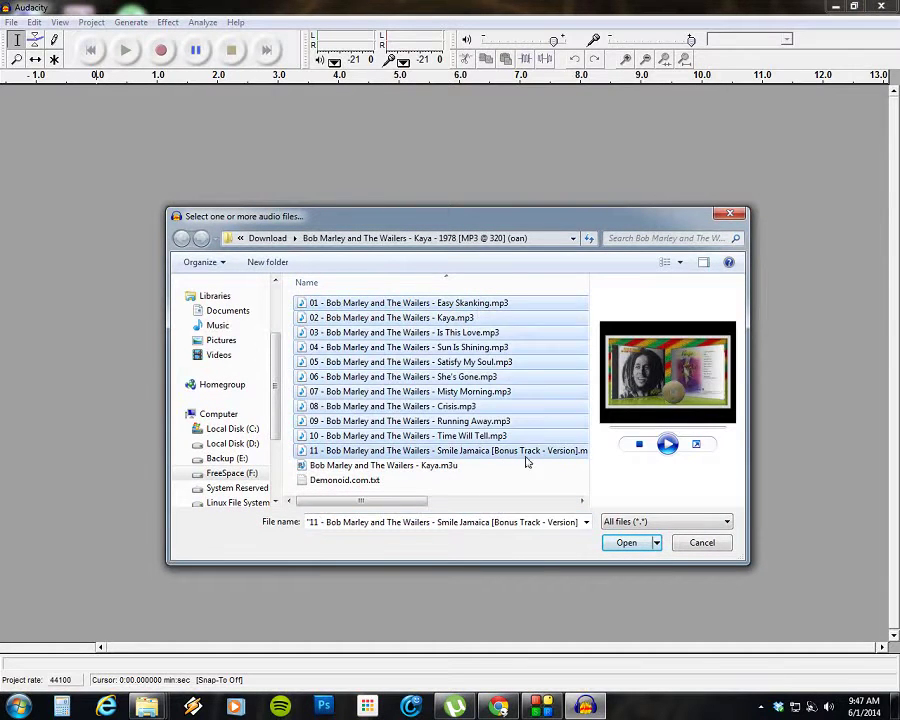
pyautogui.click(637, 549)
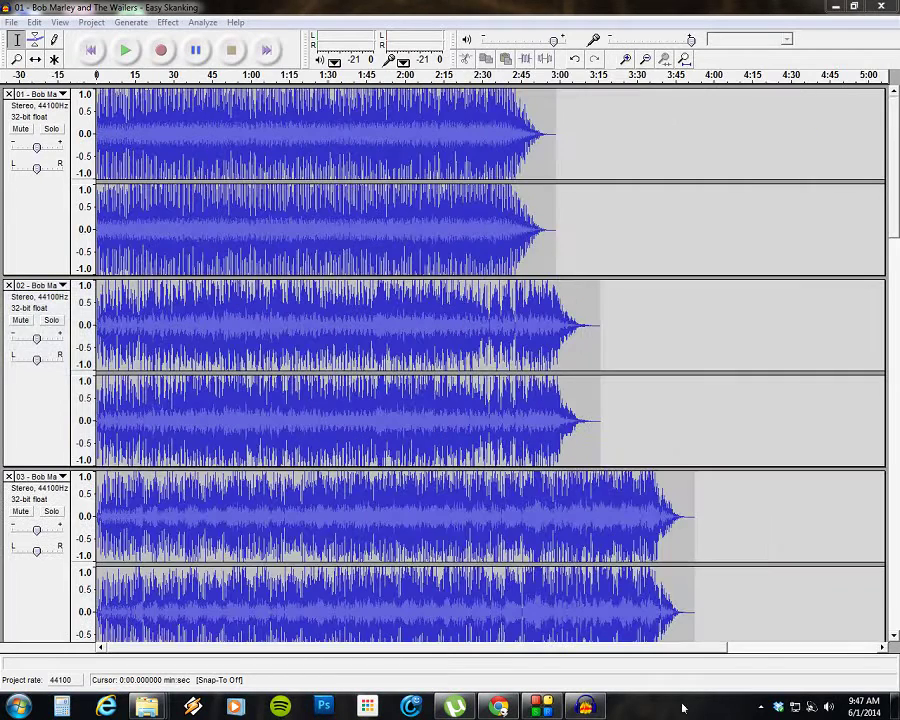
# Select the audio of all imported tracks and apply Change Speed with a percent change of -1.818
pyautogui.click(761, 707)
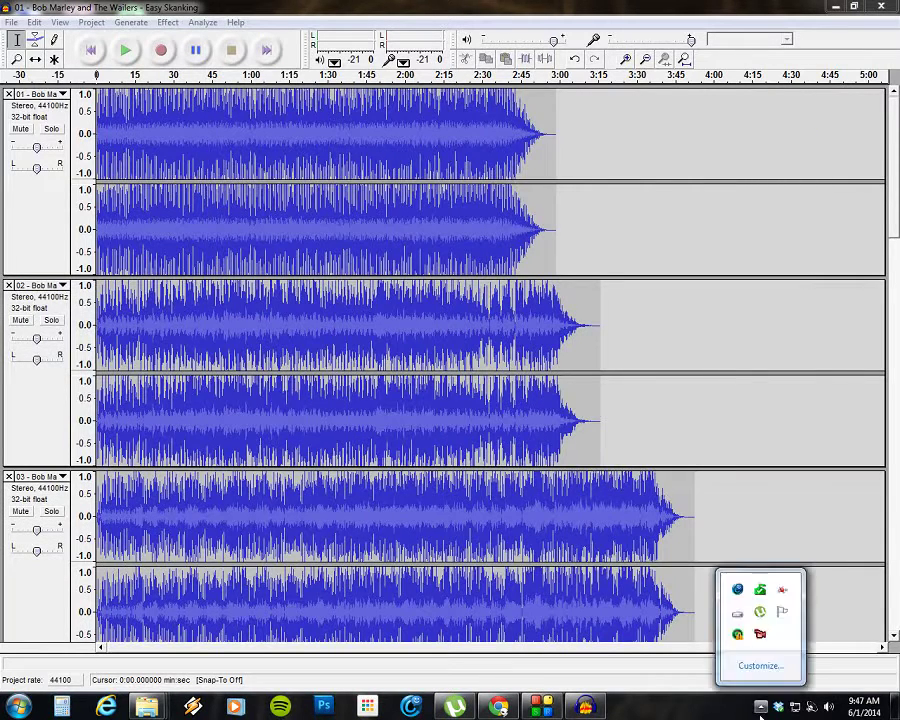
pyautogui.click(15, 22)
pyautogui.moveTo(33, 22)
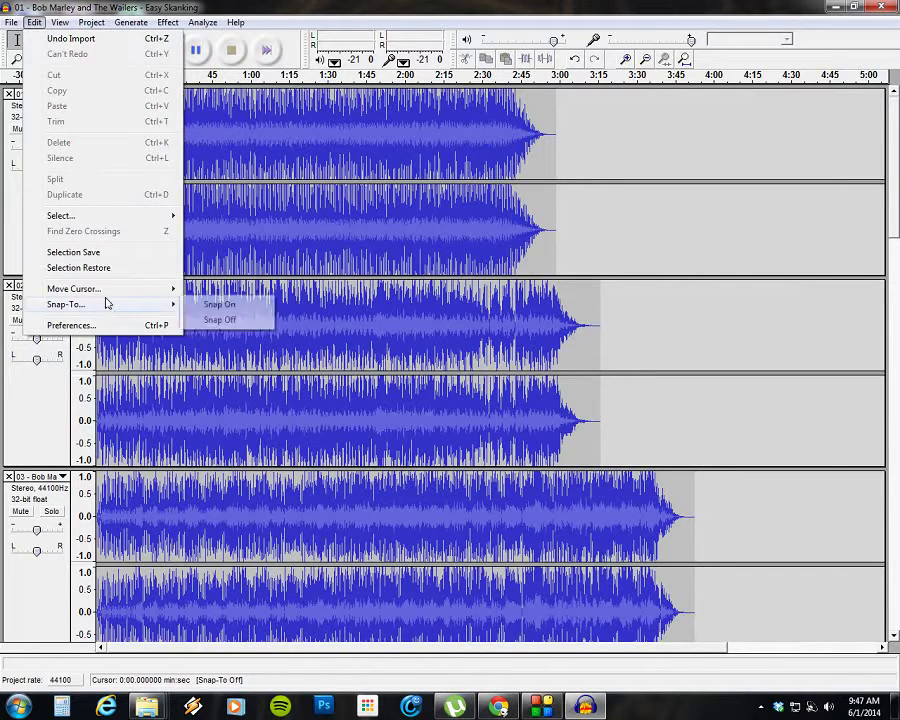
pyautogui.moveTo(108, 296)
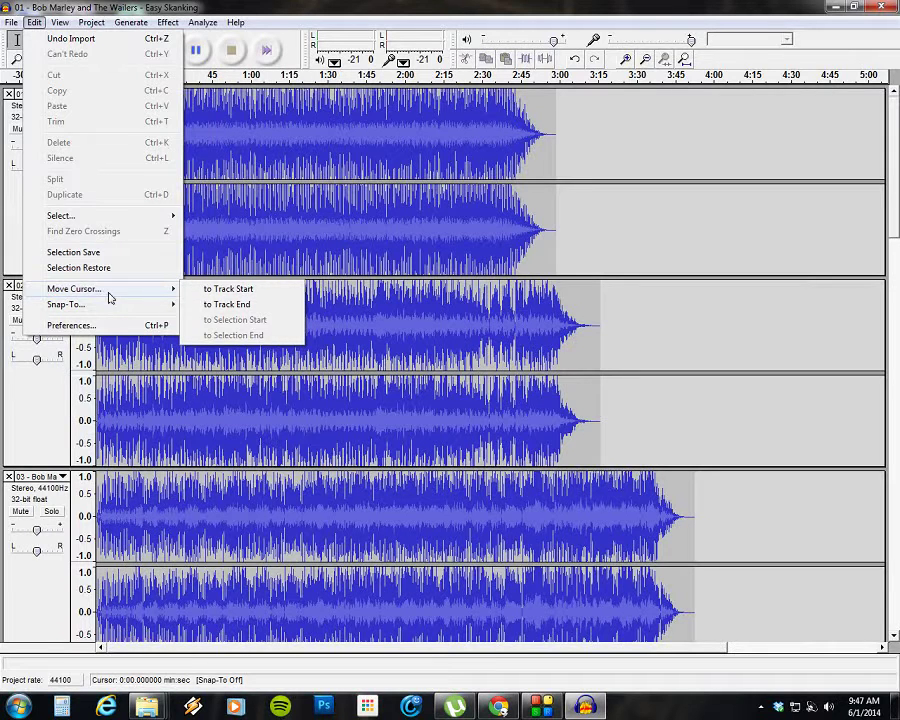
pyautogui.moveTo(133, 215)
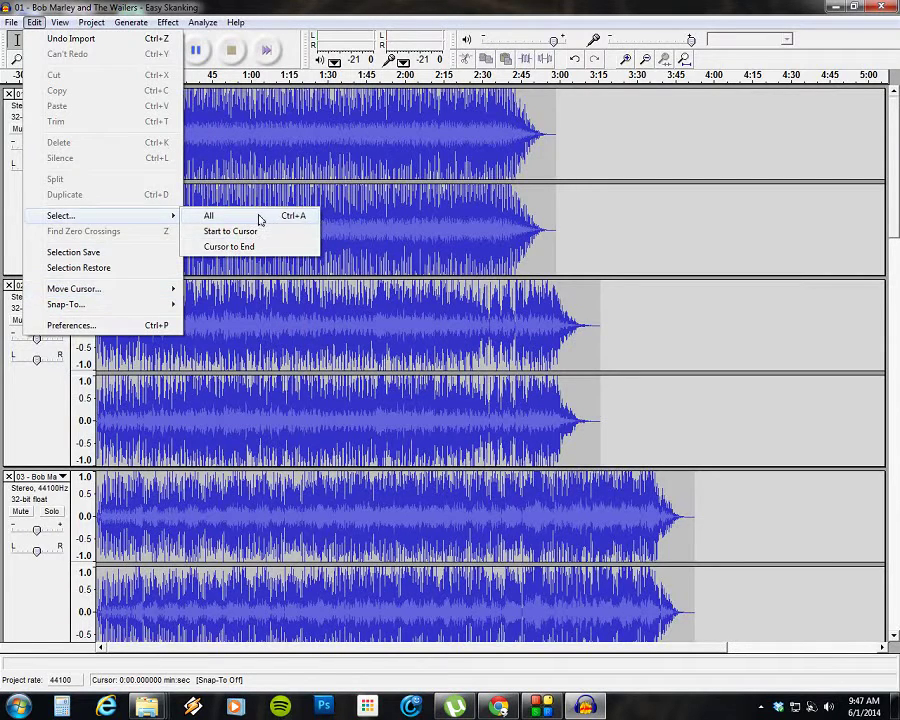
pyautogui.click(259, 219)
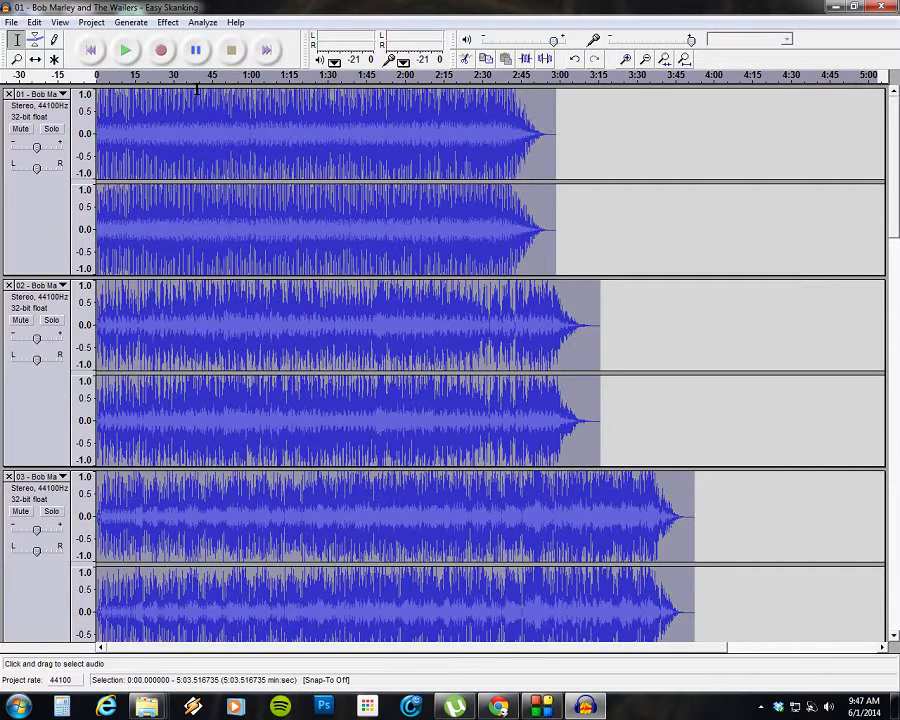
pyautogui.click(167, 22)
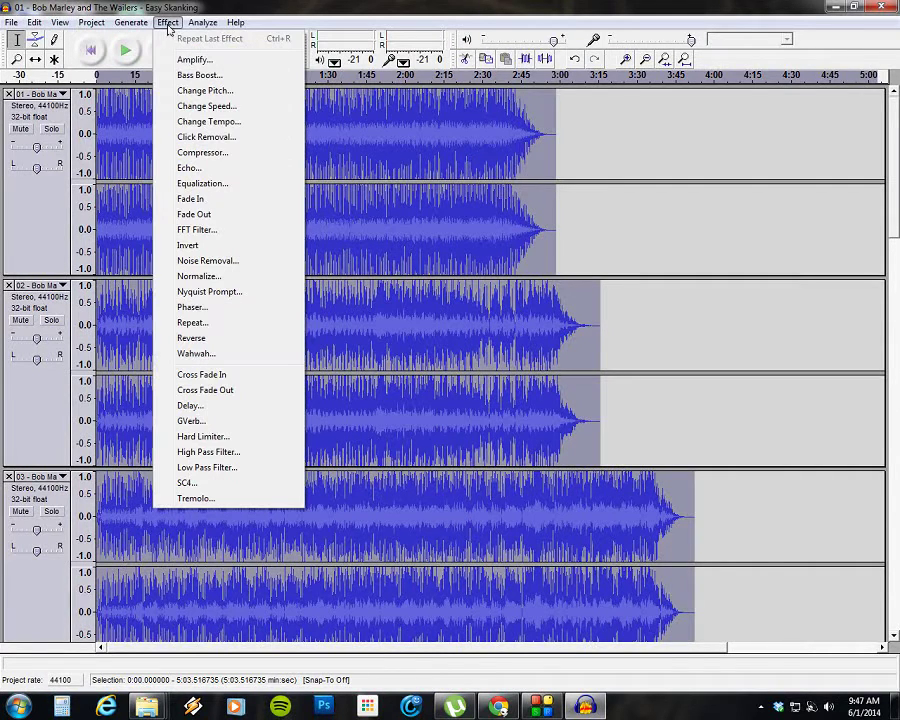
pyautogui.click(205, 106)
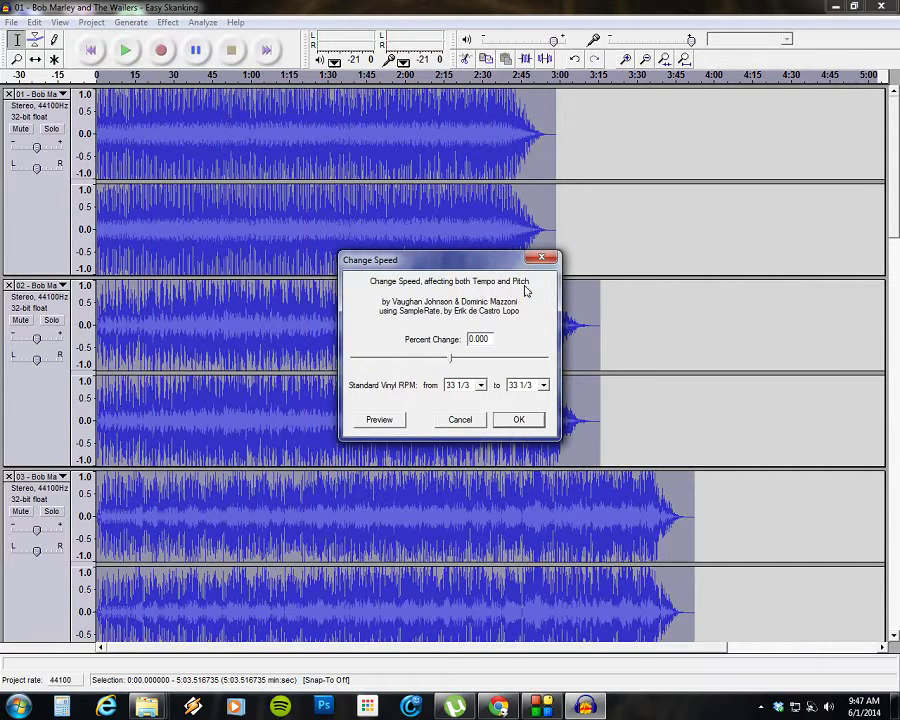
pyautogui.doubleClick(484, 339)
pyautogui.write('1')
pyautogui.write('18')
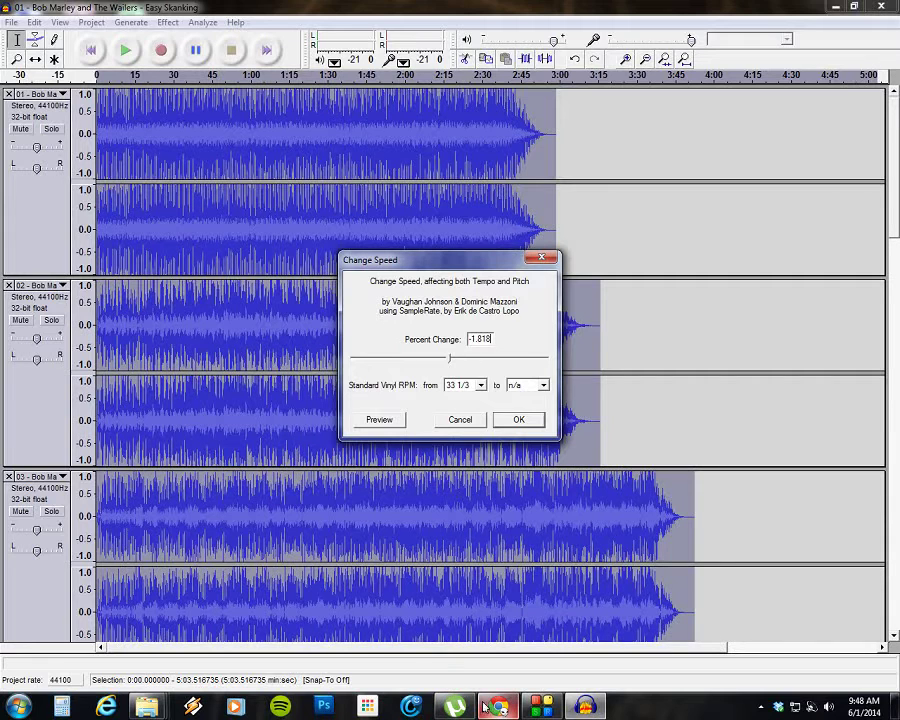
pyautogui.click(518, 419)
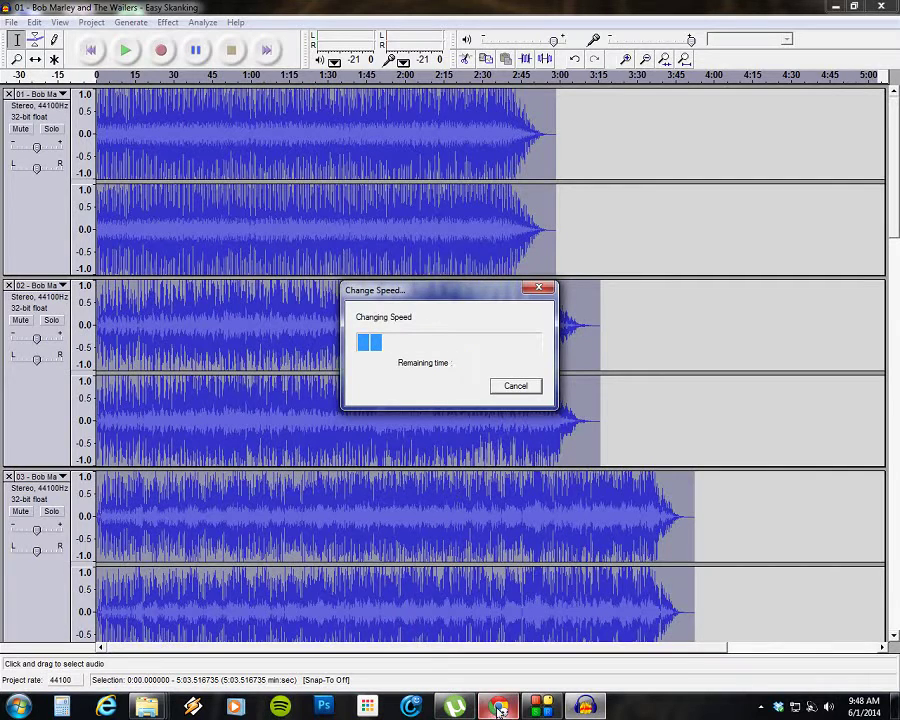
# Switch to Chrome and examine the Google calculator result for 440-1.818%
pyautogui.click(498, 705)
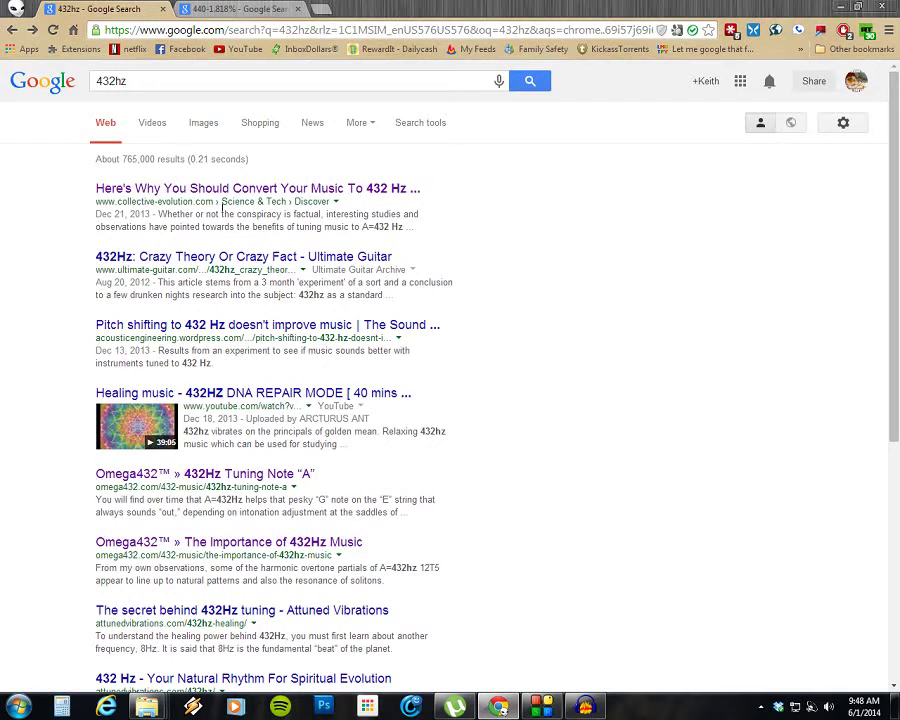
pyautogui.click(235, 9)
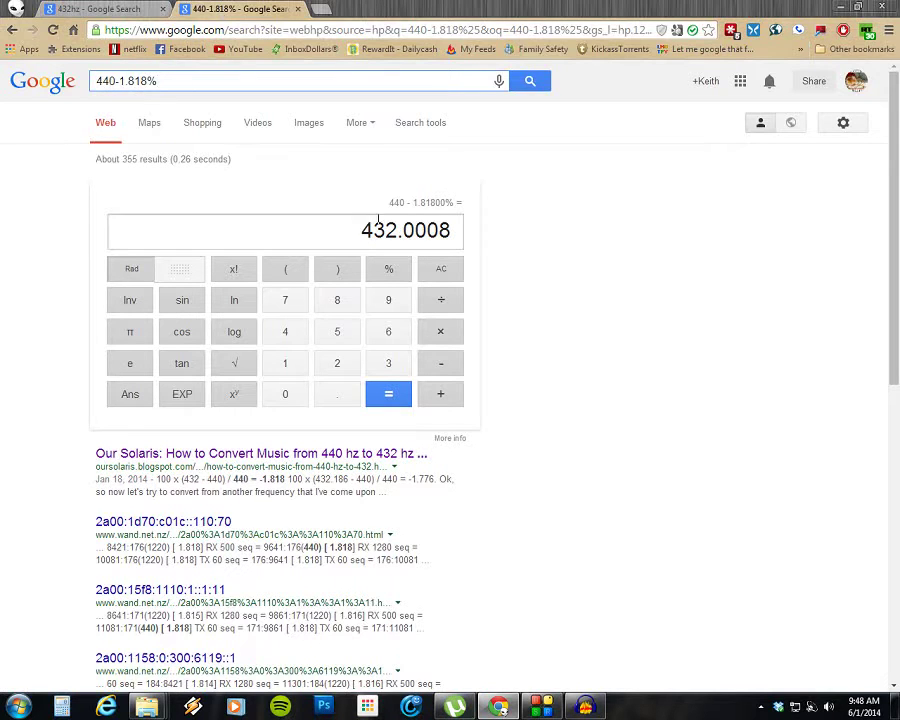
pyautogui.moveTo(361, 231); pyautogui.dragTo(427, 232)
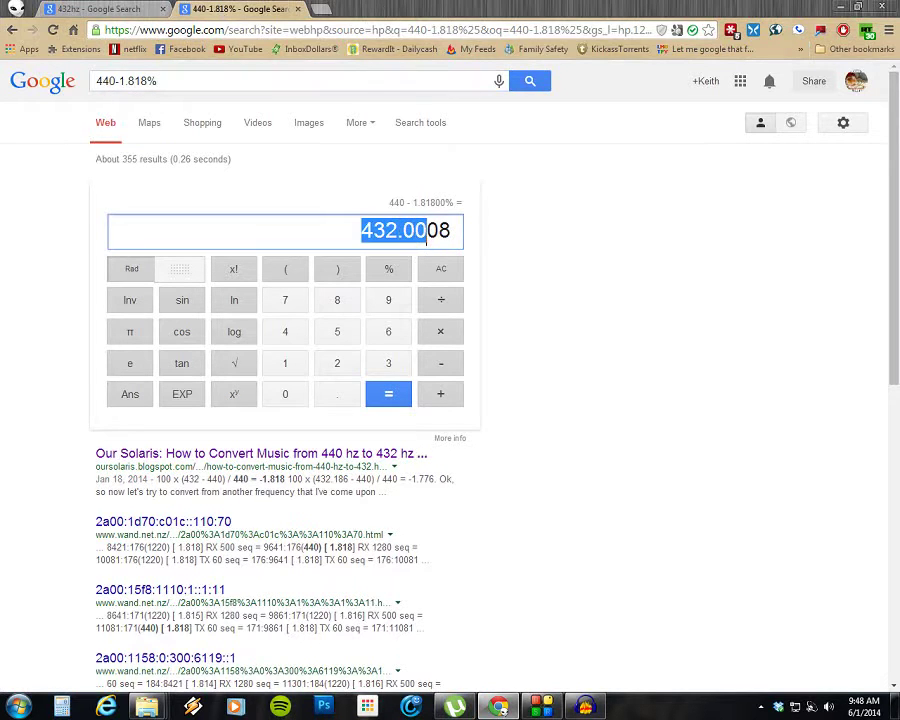
pyautogui.click(453, 234)
pyautogui.doubleClick(452, 232)
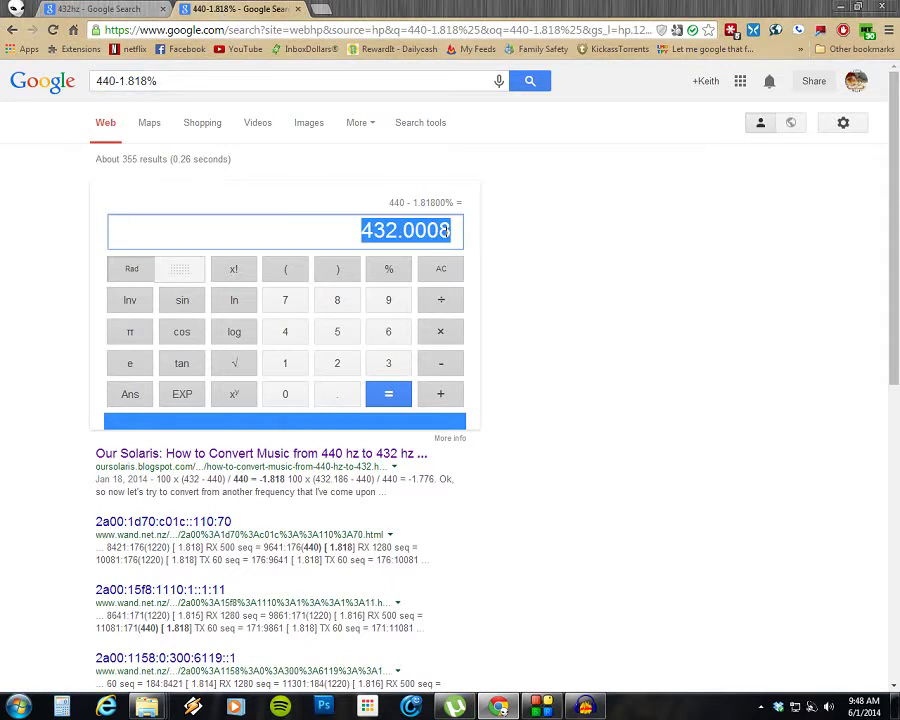
pyautogui.click(452, 232)
pyautogui.moveTo(452, 232); pyautogui.dragTo(438, 232)
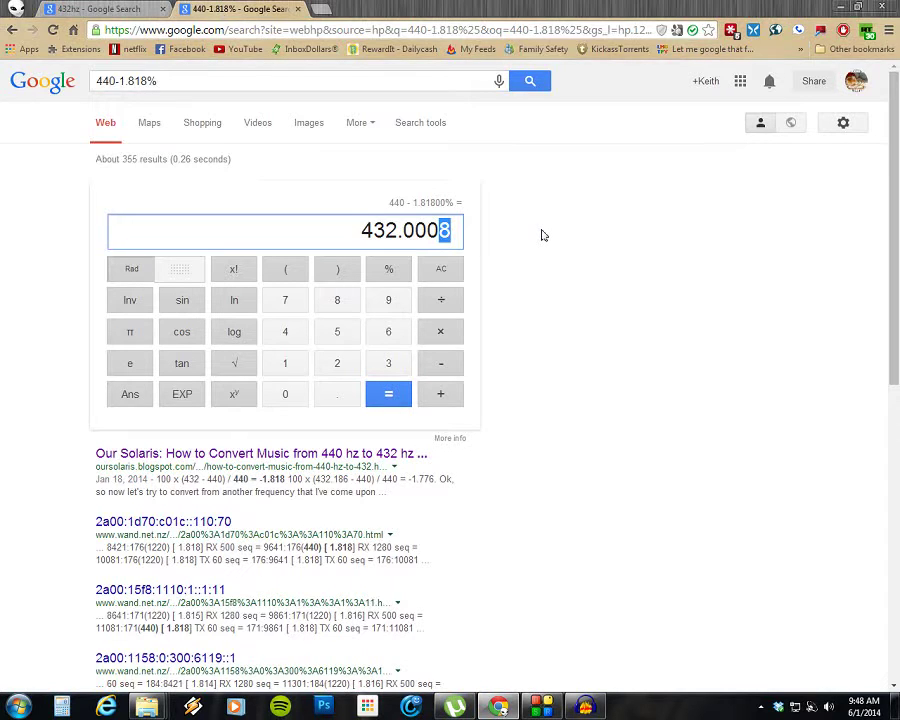
pyautogui.click(421, 231)
pyautogui.moveTo(421, 231); pyautogui.dragTo(373, 231)
pyautogui.click(373, 231)
pyautogui.moveTo(158, 81); pyautogui.dragTo(121, 82)
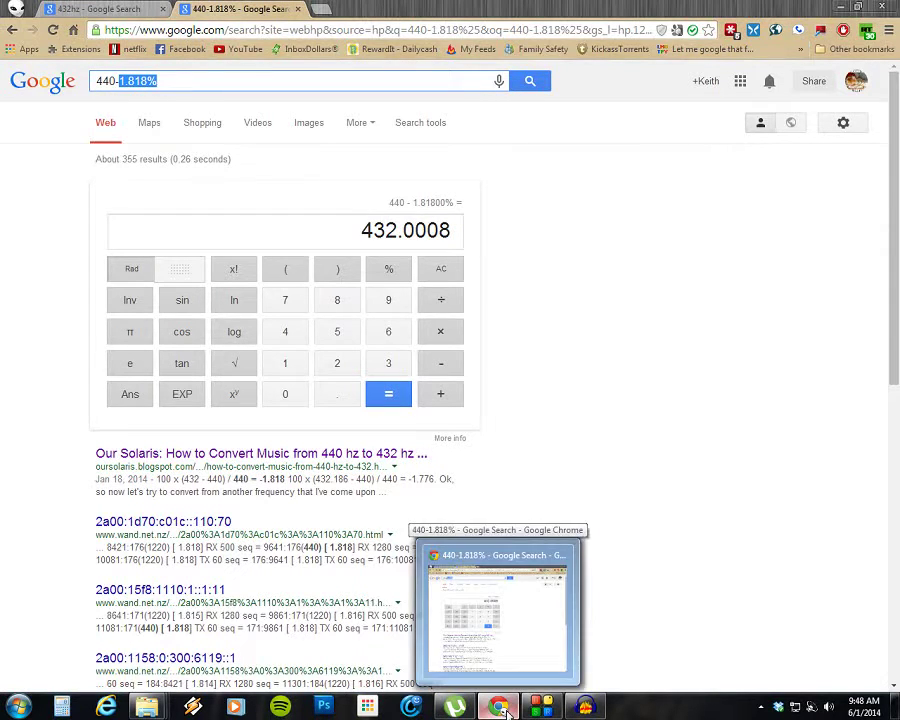
# Switch back to the Audacity window with the imported tracks
pyautogui.click(507, 712)
pyautogui.moveTo(413, 291); pyautogui.dragTo(522, 267)
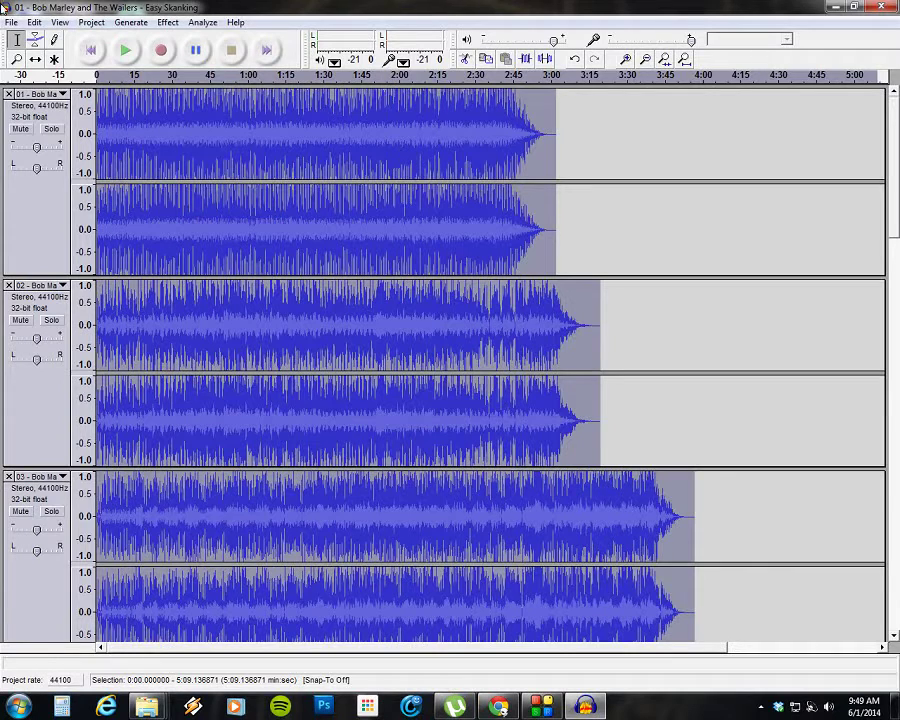
pyautogui.click(6, 23)
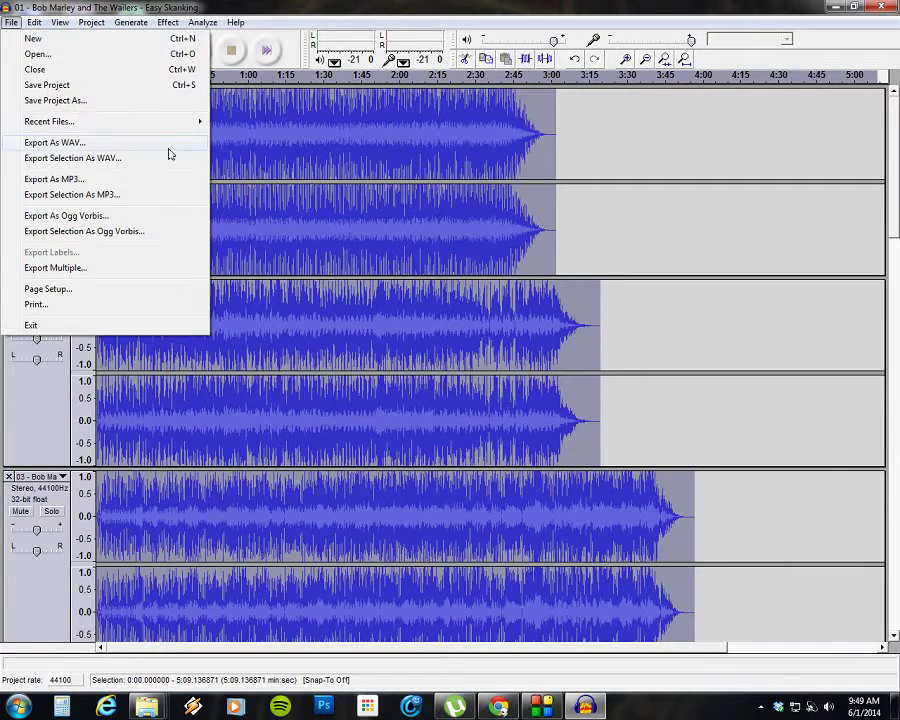
pyautogui.click(80, 268)
pyautogui.click(366, 278)
pyautogui.click(366, 291)
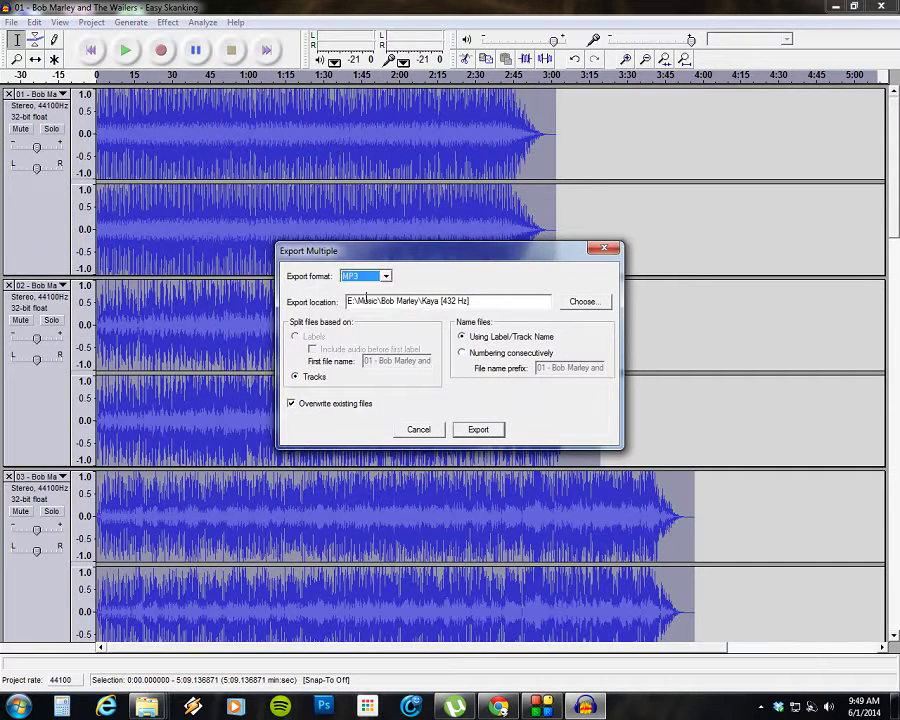
pyautogui.click(498, 303)
pyautogui.click(434, 433)
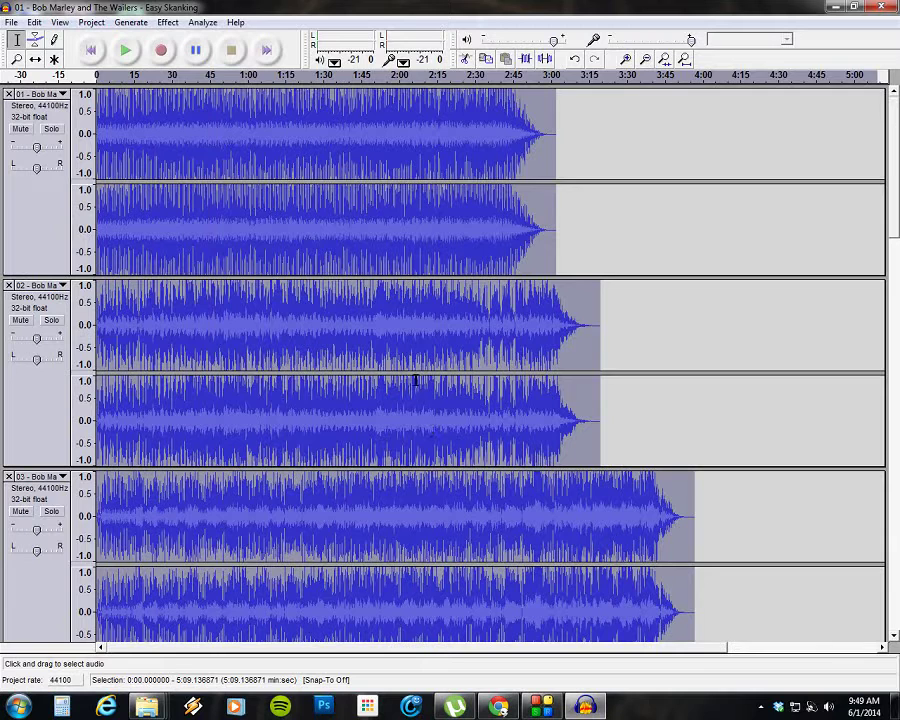
# Edit the project's ID3 tags so the comment reads "converted to 432Hz by" followed by the converter's username
pyautogui.click(61, 23)
pyautogui.moveTo(36, 27)
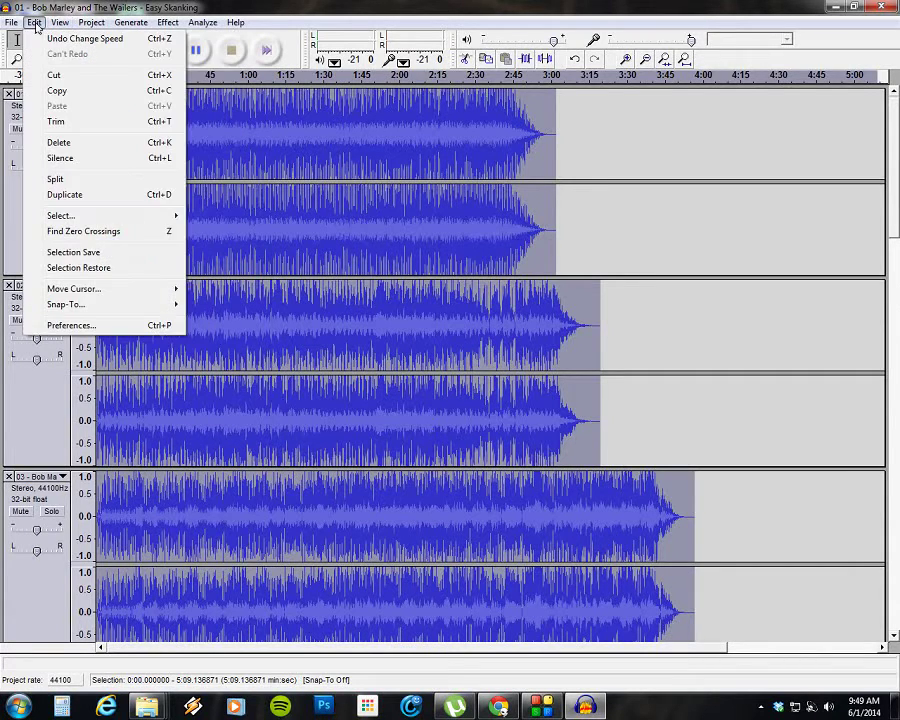
pyautogui.moveTo(85, 26)
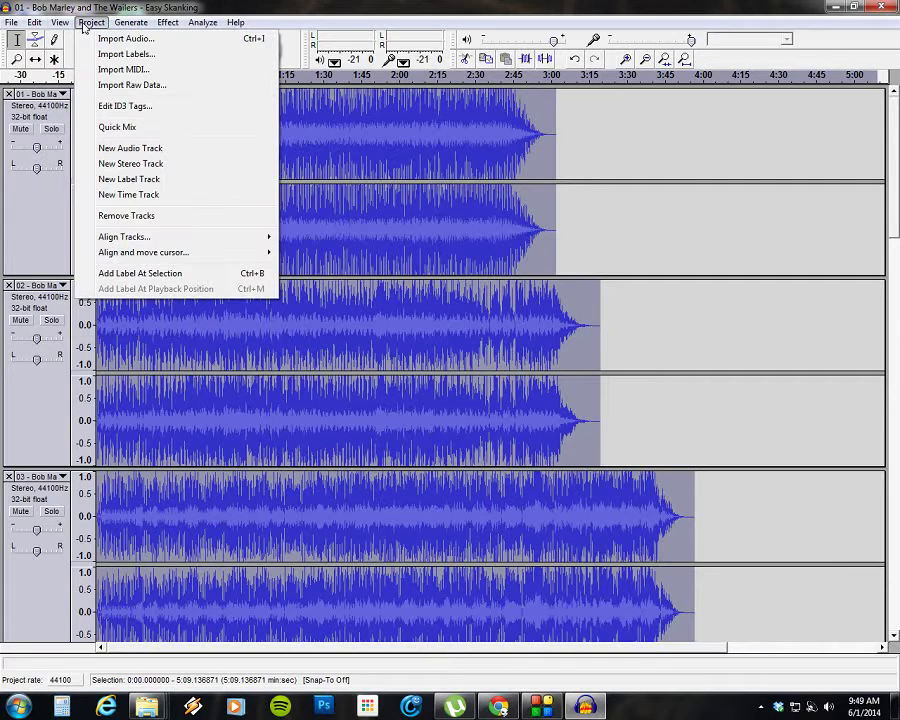
pyautogui.click(141, 108)
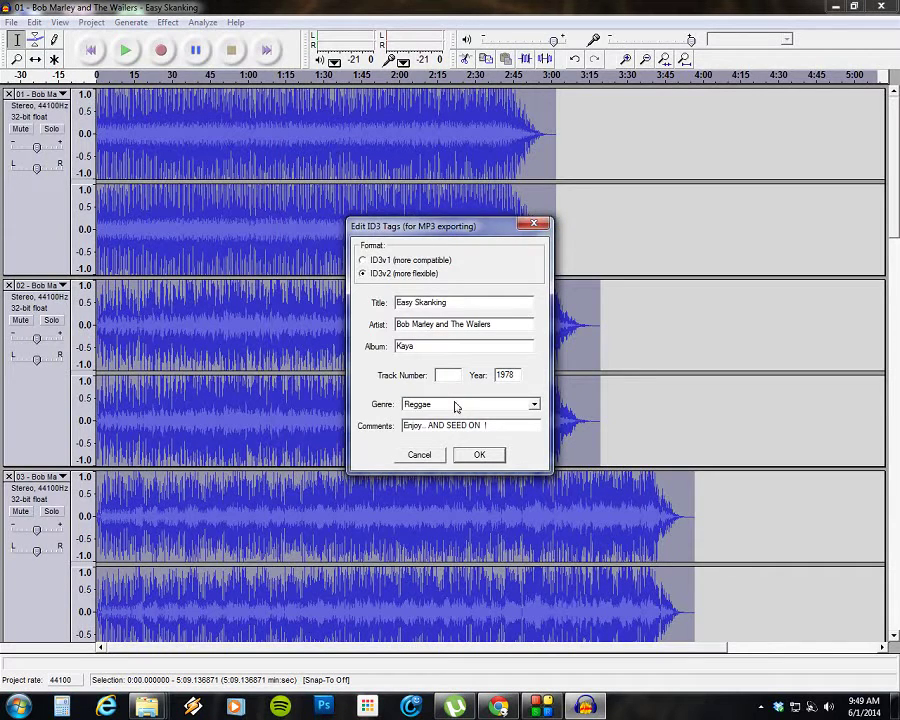
pyautogui.moveTo(410, 226); pyautogui.dragTo(447, 239)
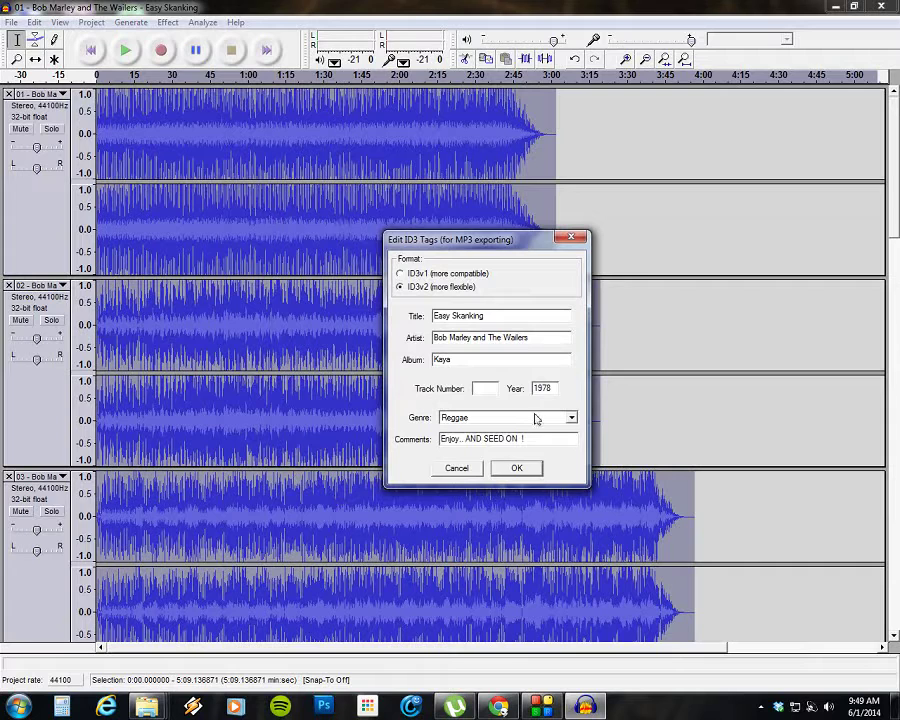
pyautogui.moveTo(541, 438); pyautogui.dragTo(287, 432)
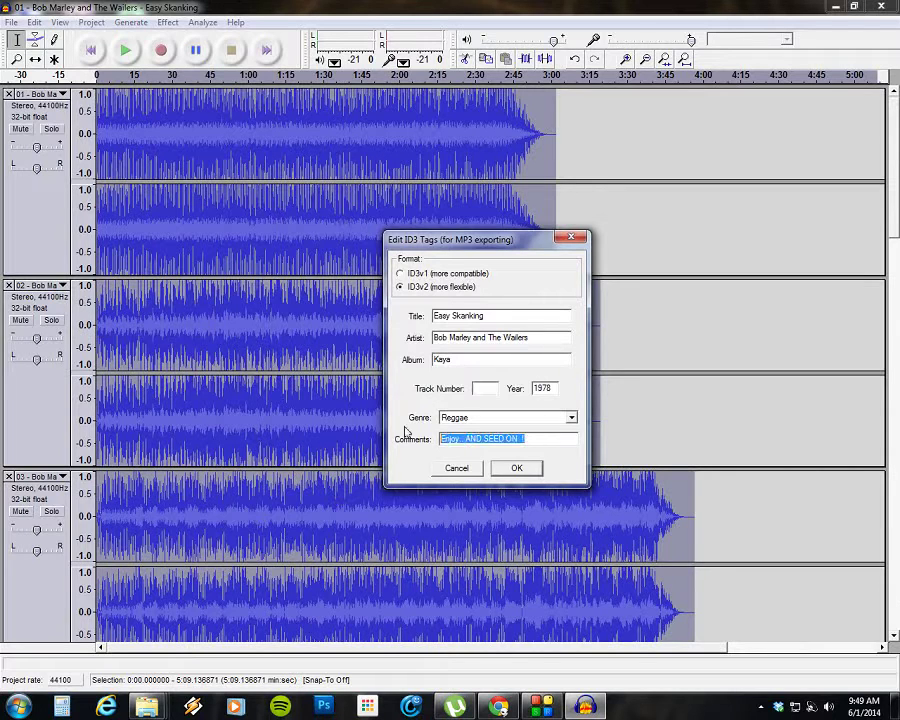
pyautogui.write('c')
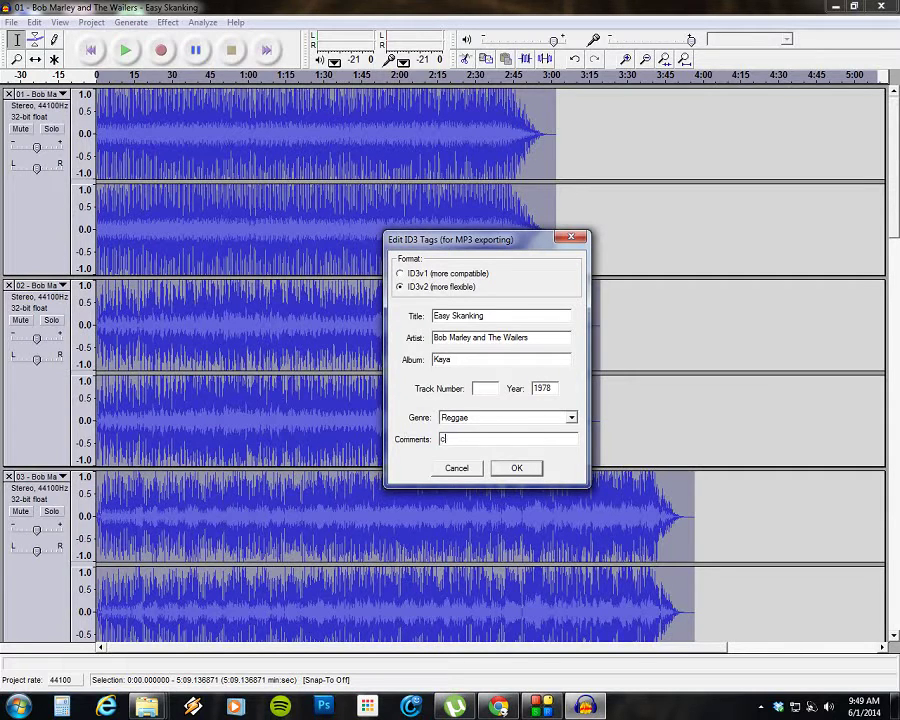
pyautogui.write('onverted to 432Hz by Chief0x')
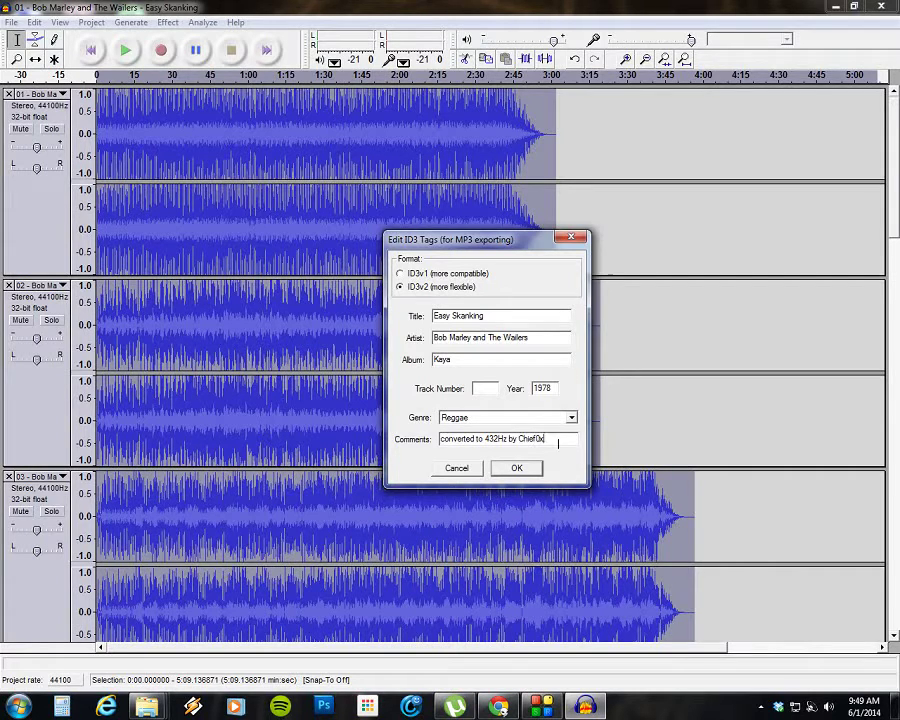
pyautogui.moveTo(442, 438); pyautogui.dragTo(547, 440)
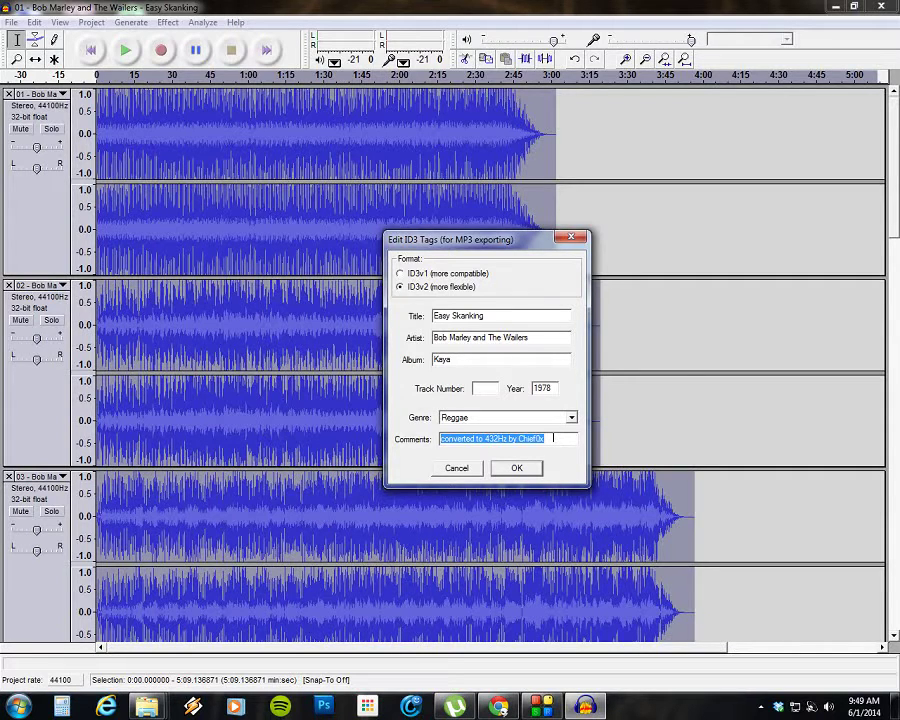
pyautogui.click(517, 473)
pyautogui.click(517, 470)
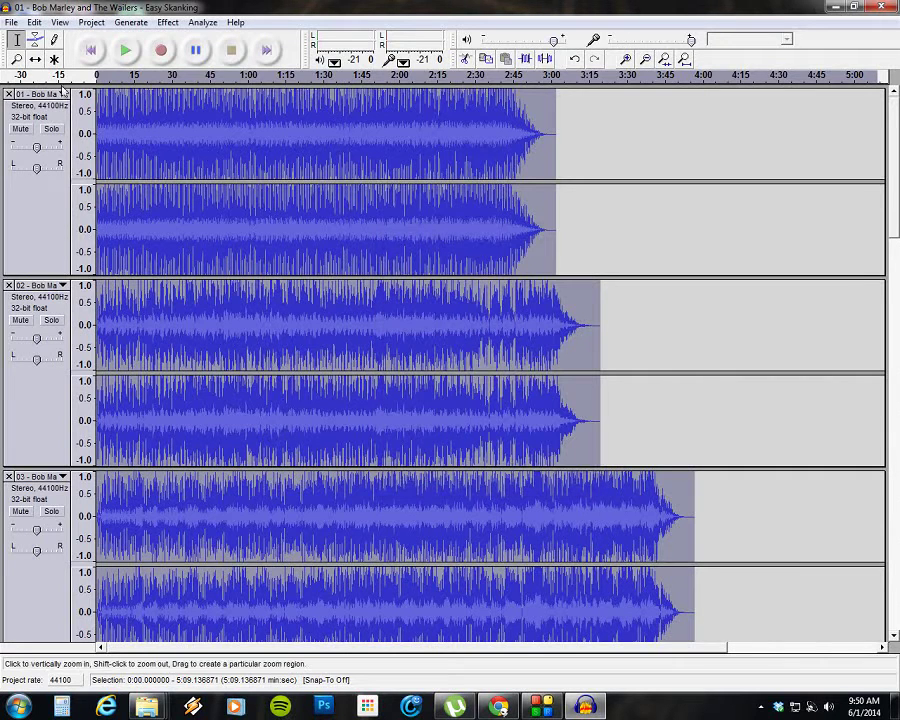
# Export the tracks as multiple MP3 files to E:\Music\Bob Marley\Kaya [432 Hz], using the track names and overwriting existing files
pyautogui.click(12, 22)
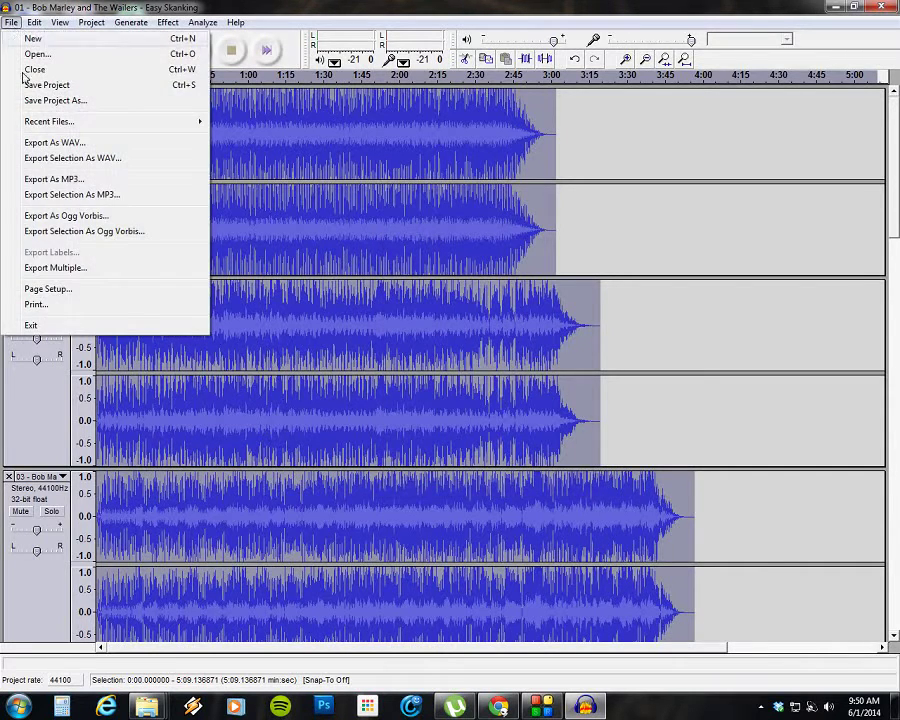
pyautogui.click(82, 268)
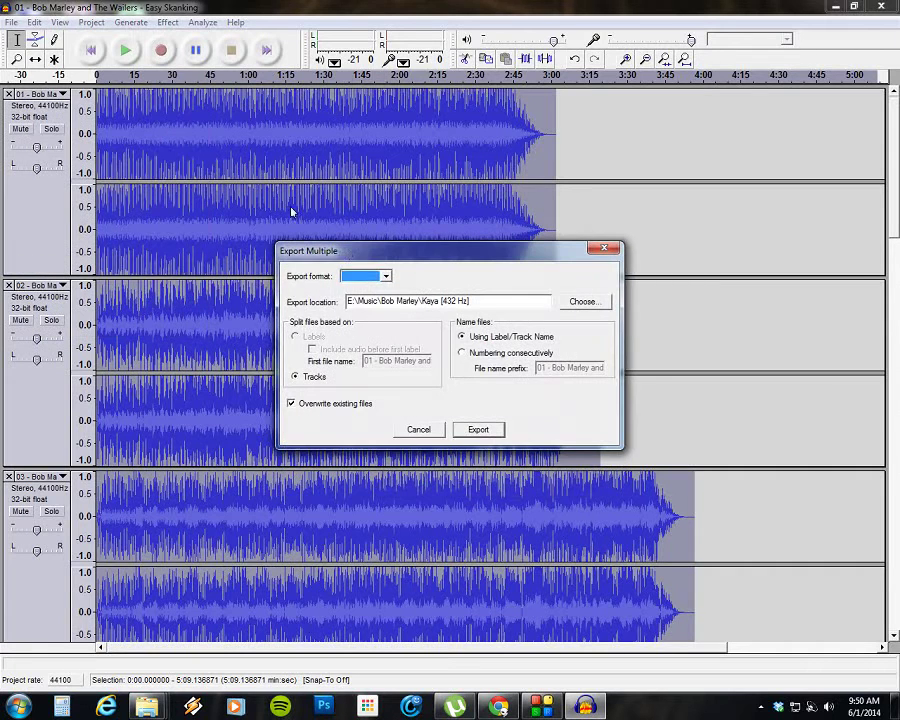
pyautogui.click(365, 276)
pyautogui.click(360, 294)
pyautogui.click(482, 429)
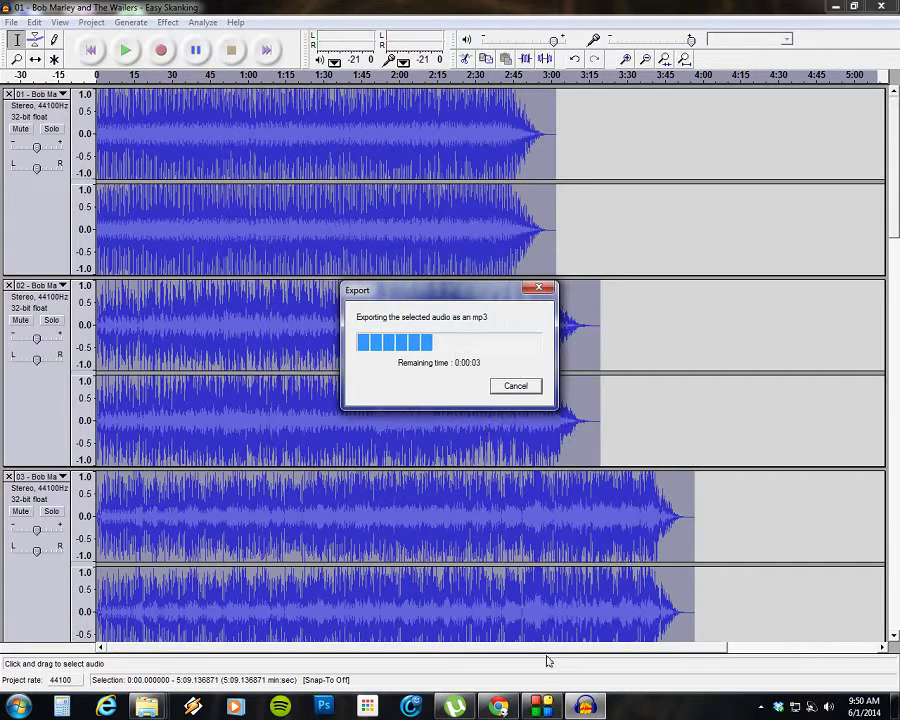
# Bring up the Explorer windows of the original Bob Marley and The Wailers Kaya folder and the Kaya [432 Hz] folder
pyautogui.click(497, 708)
pyautogui.click(497, 708)
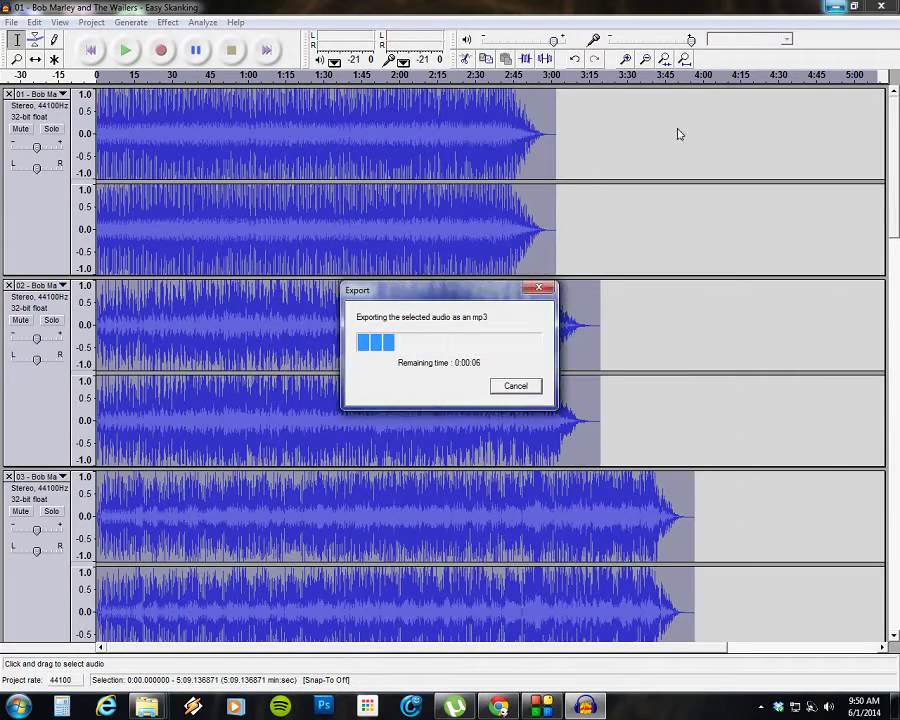
pyautogui.moveTo(147, 706)
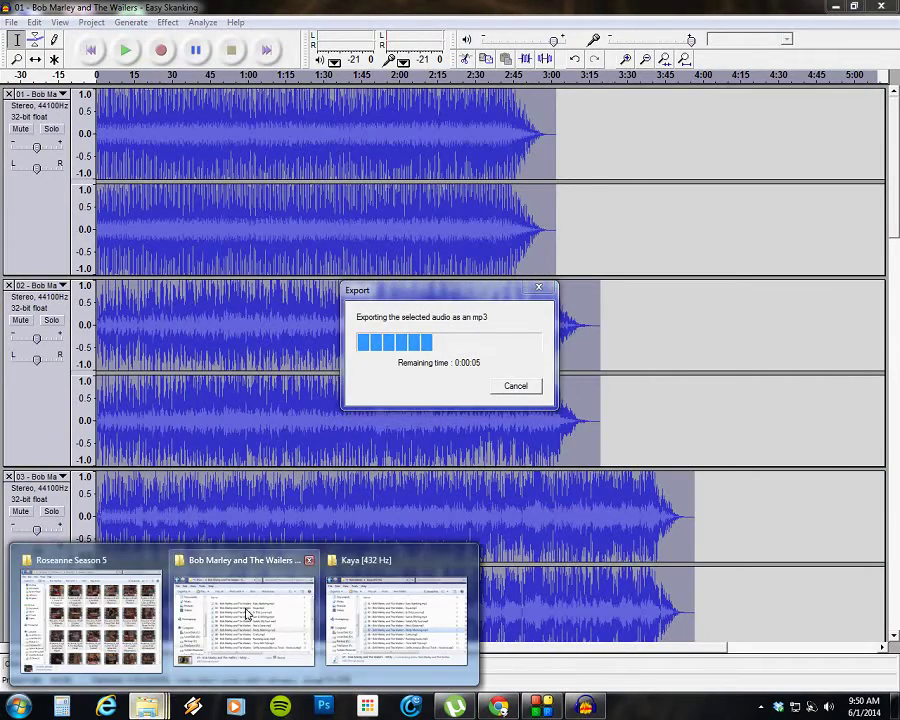
pyautogui.click(247, 614)
pyautogui.click(424, 606)
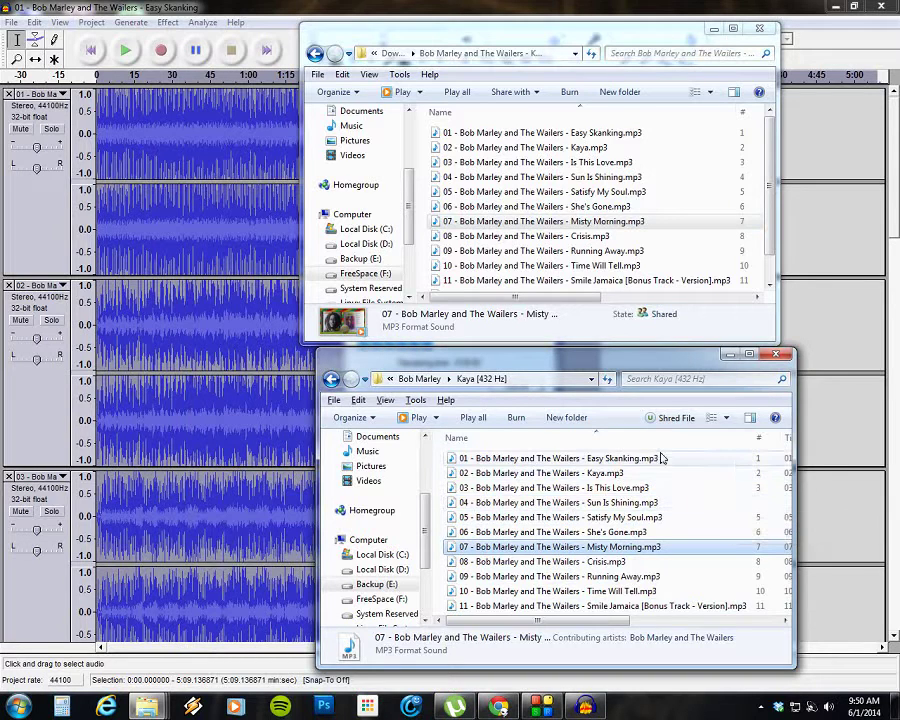
# Examine the length of the original 01 Easy Skanking MP3 in its file property details
pyautogui.rightClick(604, 133)
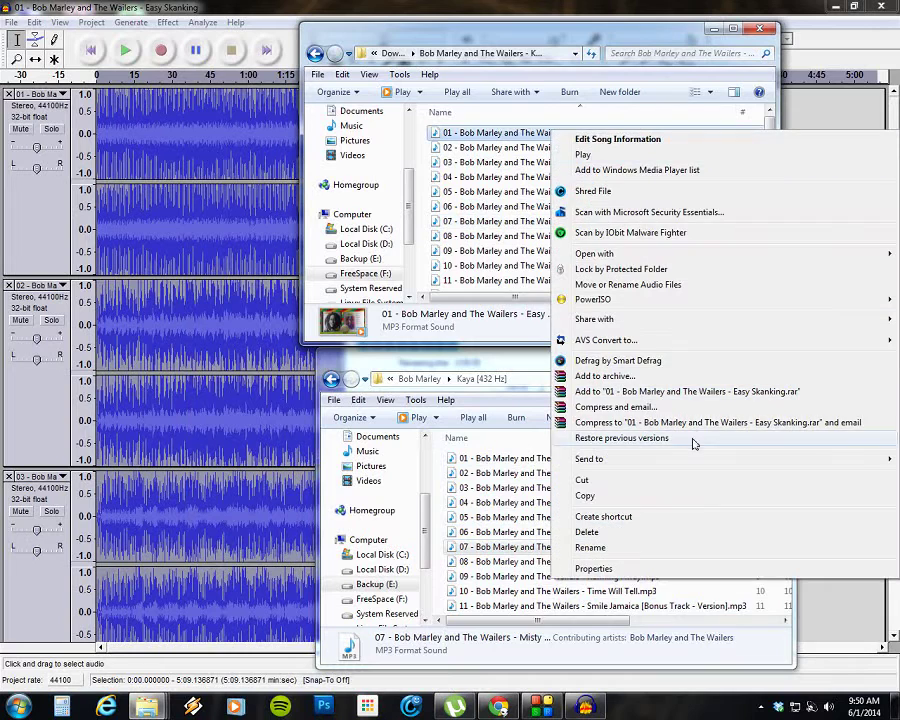
pyautogui.click(655, 570)
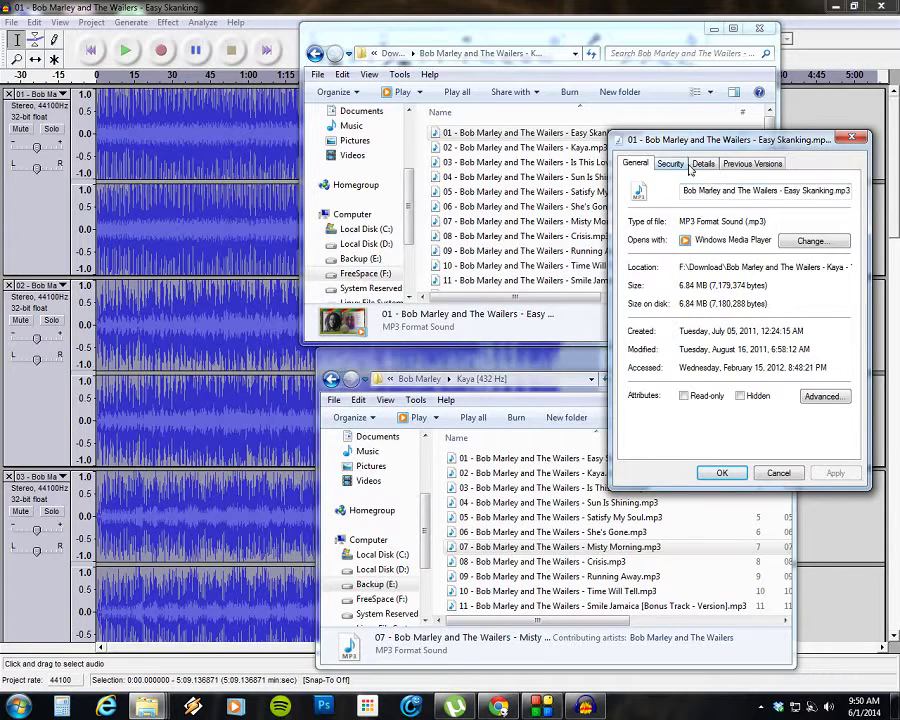
pyautogui.click(703, 163)
pyautogui.click(750, 362)
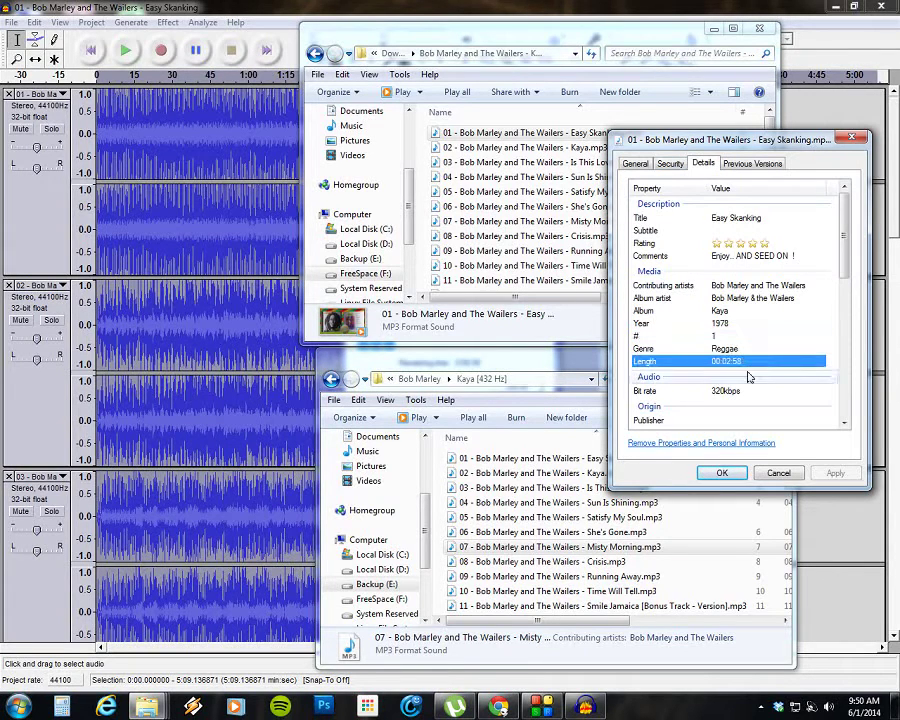
pyautogui.moveTo(710, 148); pyautogui.dragTo(701, 170)
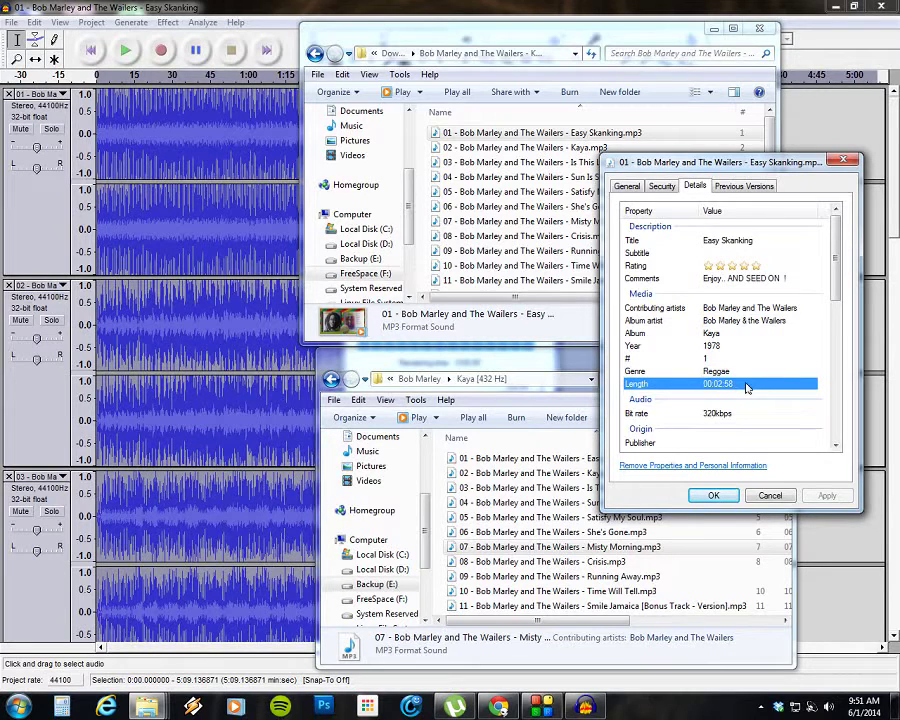
pyautogui.click(774, 497)
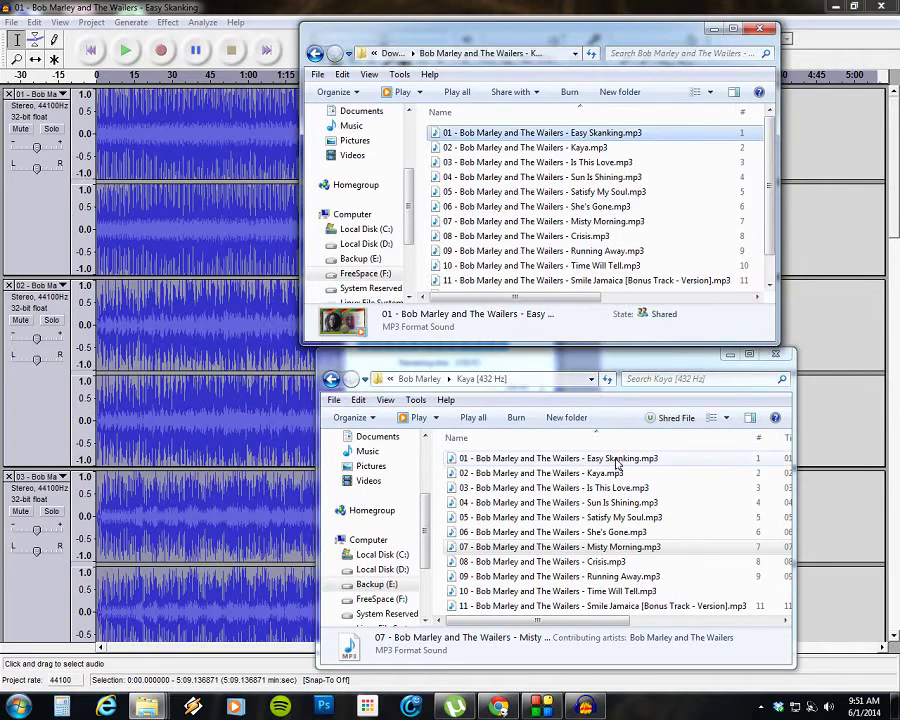
# Examine the length of the converted 01 Easy Skanking MP3 in the Kaya [432 Hz] folder through its property details
pyautogui.rightClick(553, 458)
pyautogui.click(594, 448)
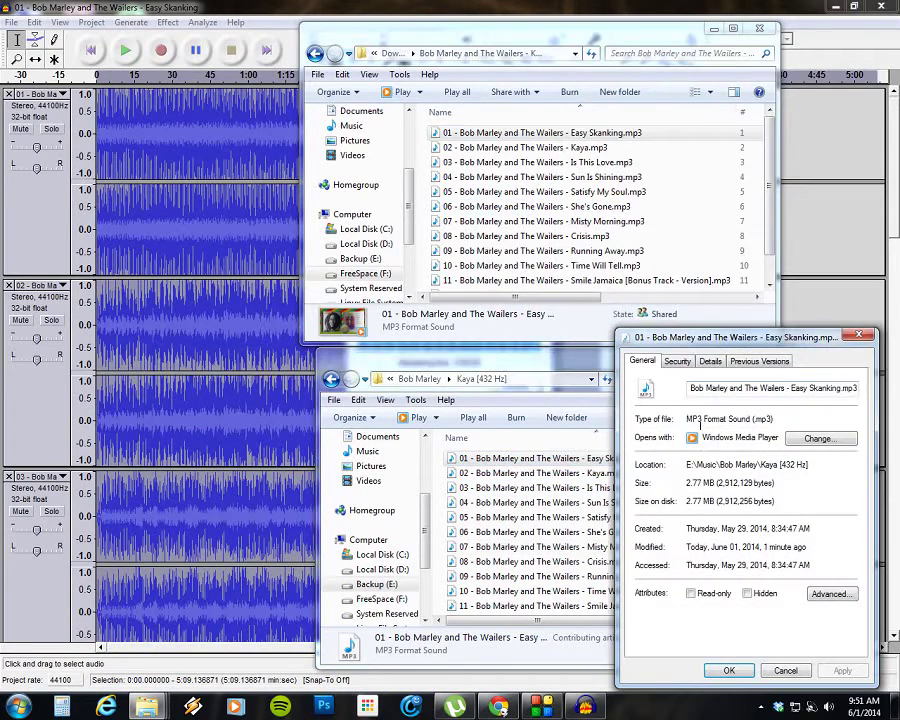
pyautogui.click(710, 360)
pyautogui.click(741, 560)
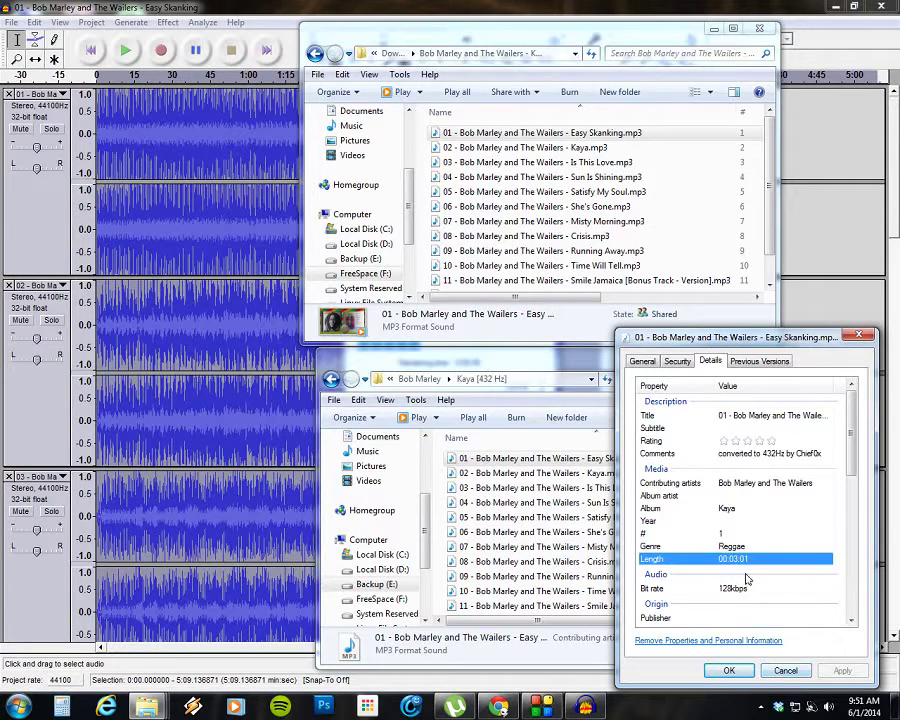
pyautogui.click(786, 670)
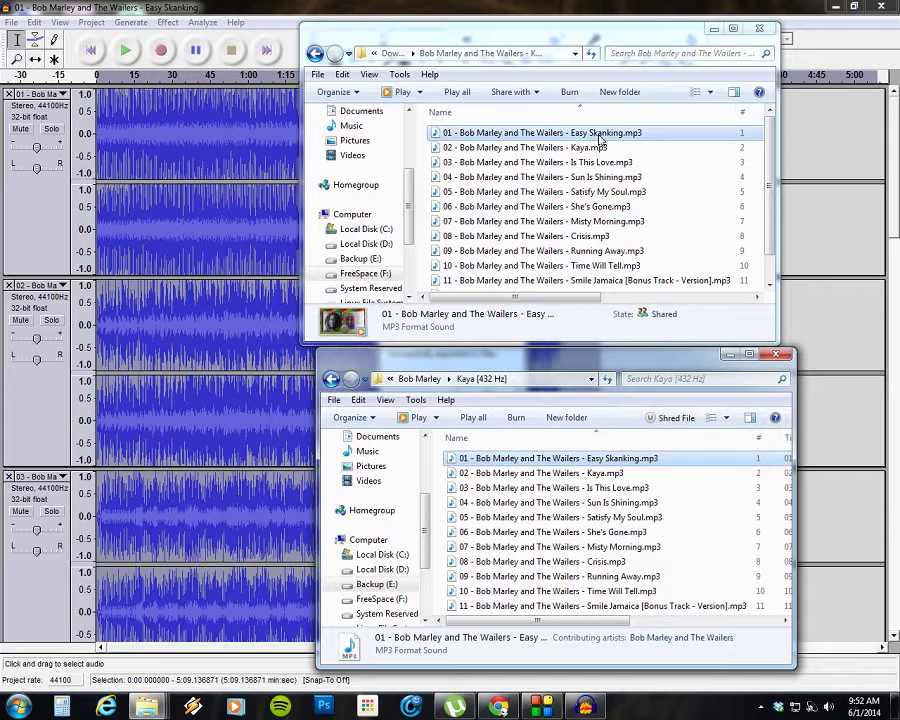
# Play the original and 432 Hz versions of Easy Skanking, Kaya and Is This Love in turn to compare their sound
pyautogui.doubleClick(604, 134)
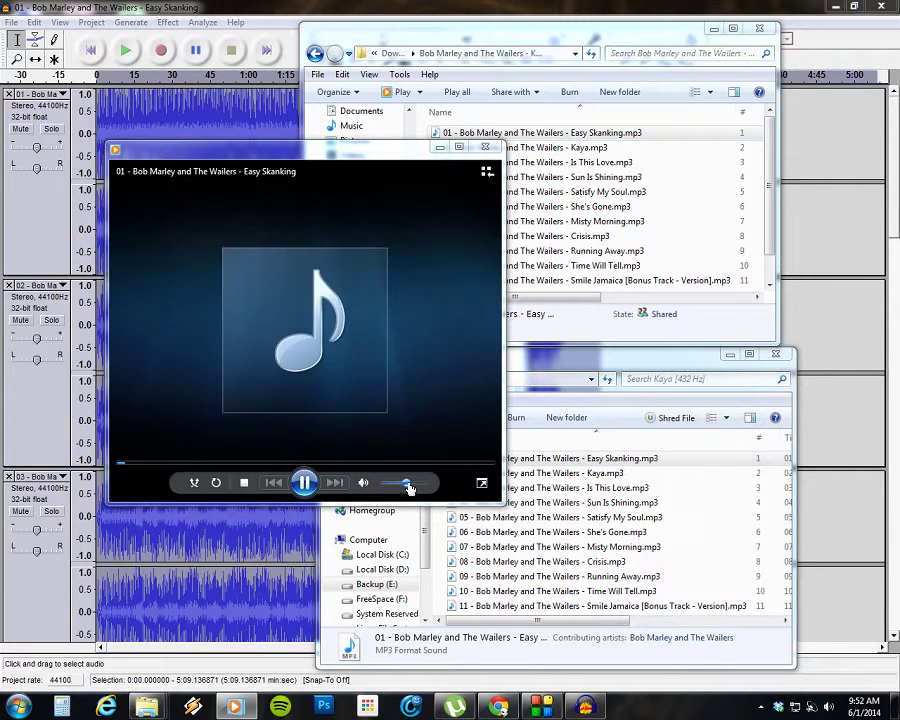
pyautogui.doubleClick(613, 464)
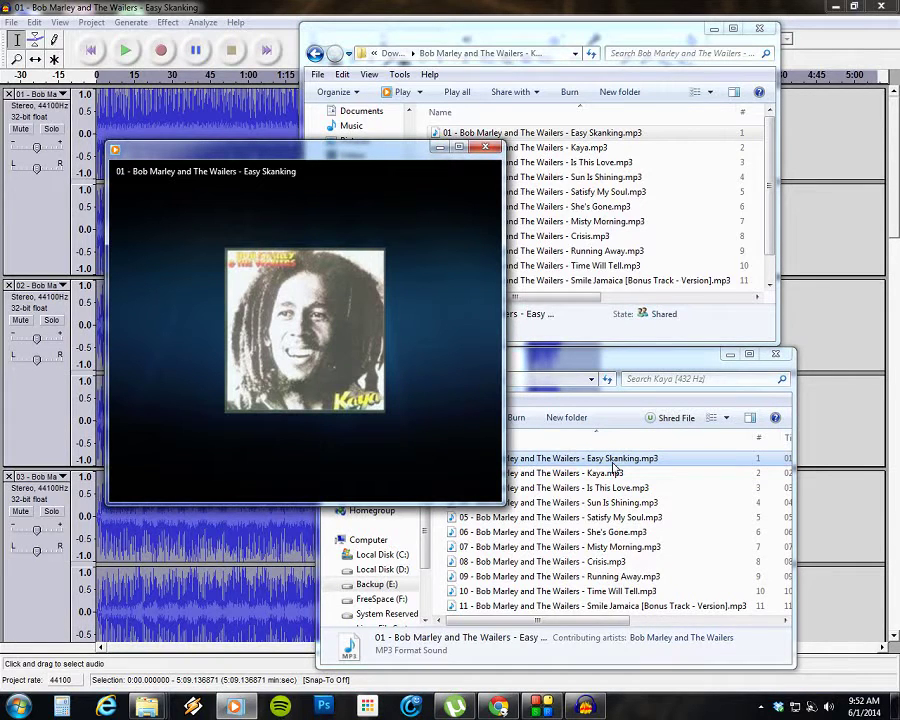
pyautogui.moveTo(437, 396)
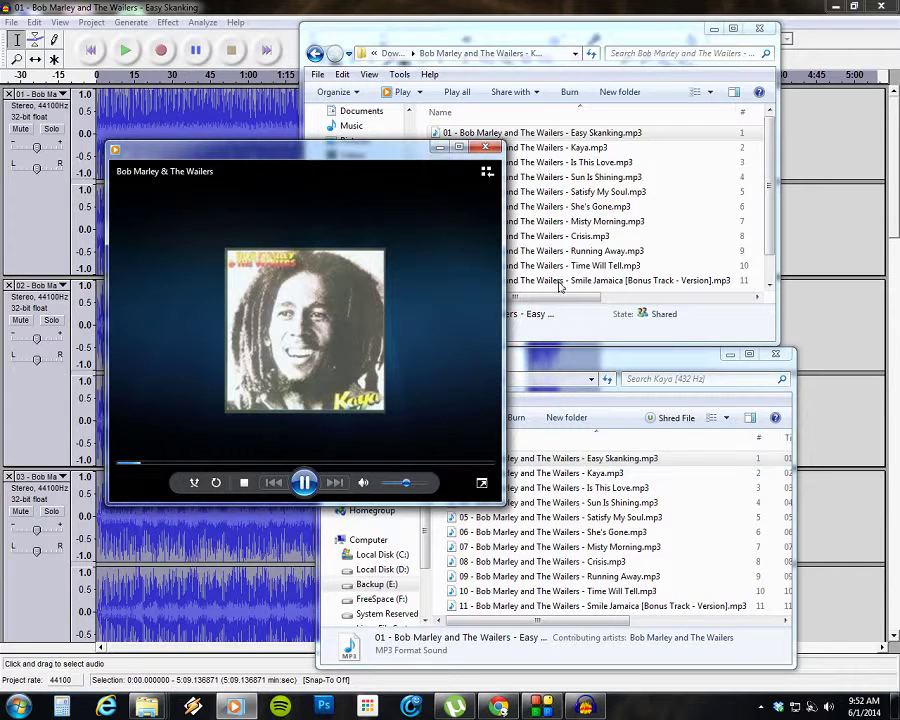
pyautogui.doubleClick(610, 152)
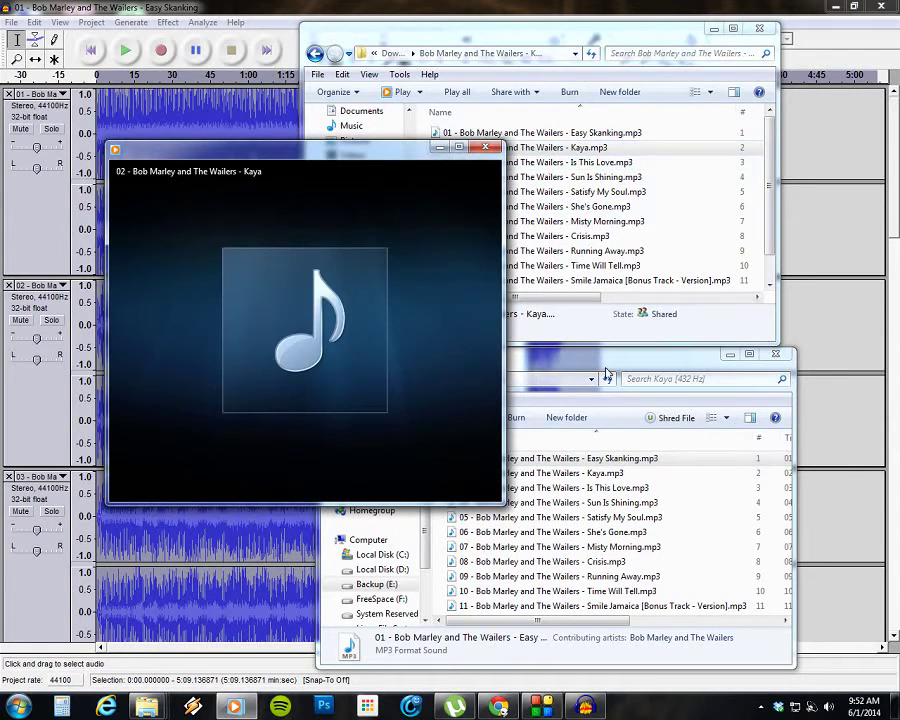
pyautogui.moveTo(624, 378); pyautogui.dragTo(685, 384)
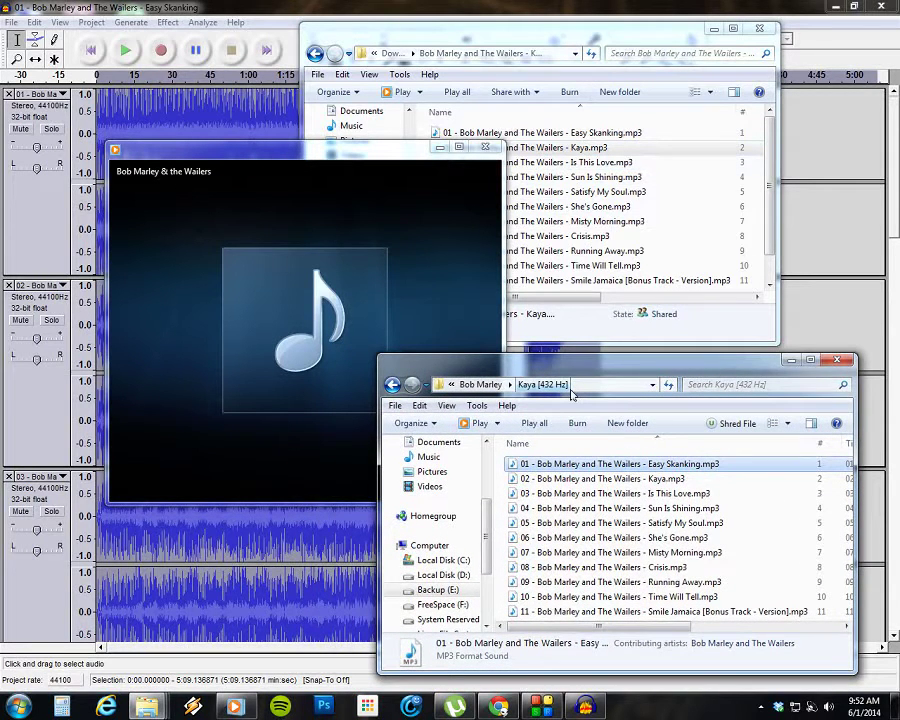
pyautogui.doubleClick(684, 480)
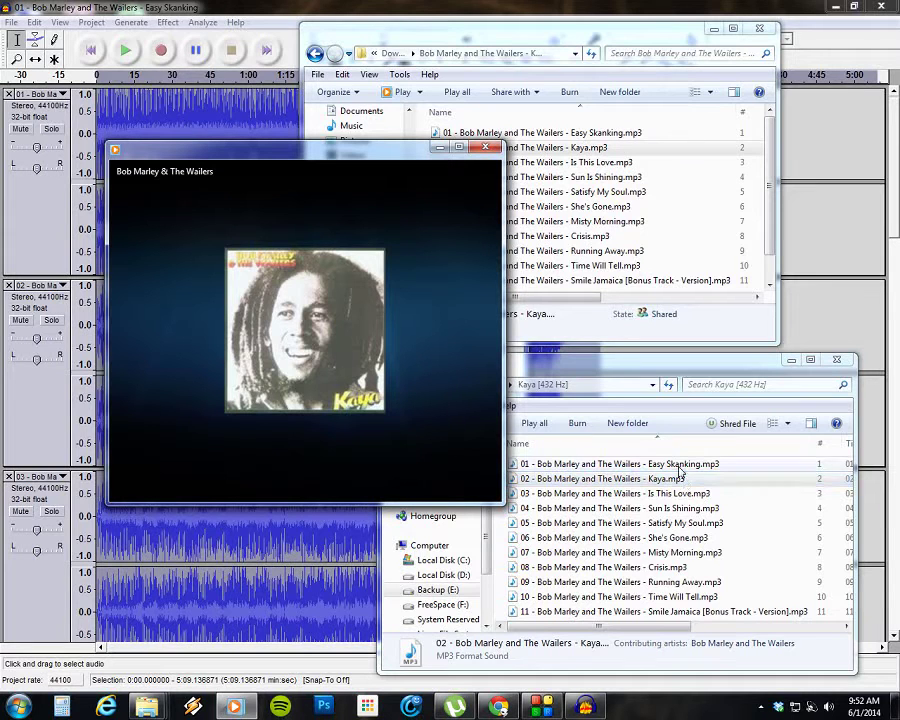
pyautogui.doubleClick(631, 166)
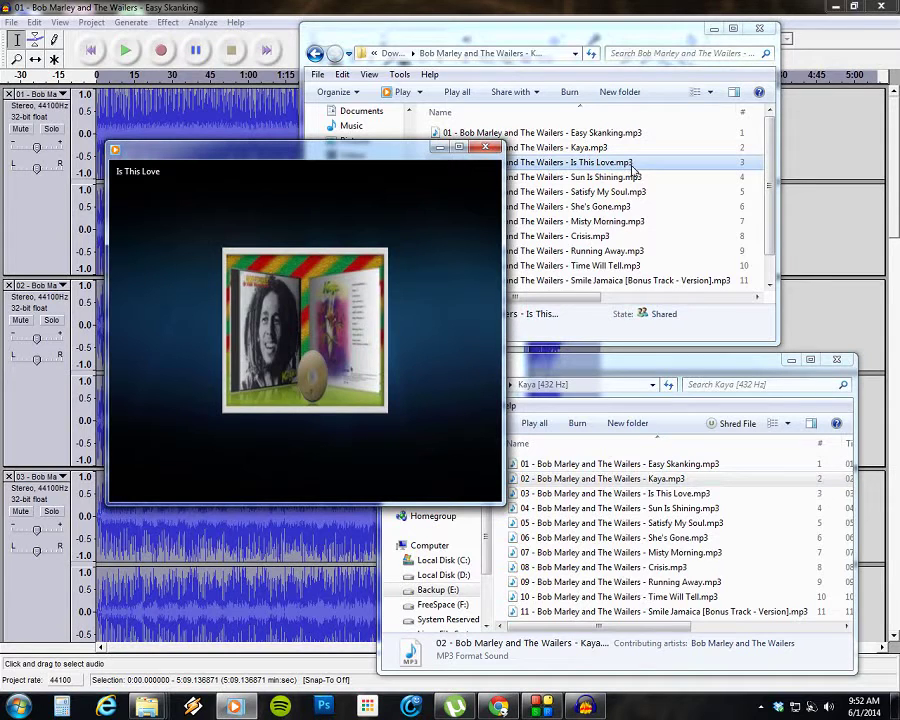
pyautogui.doubleClick(680, 493)
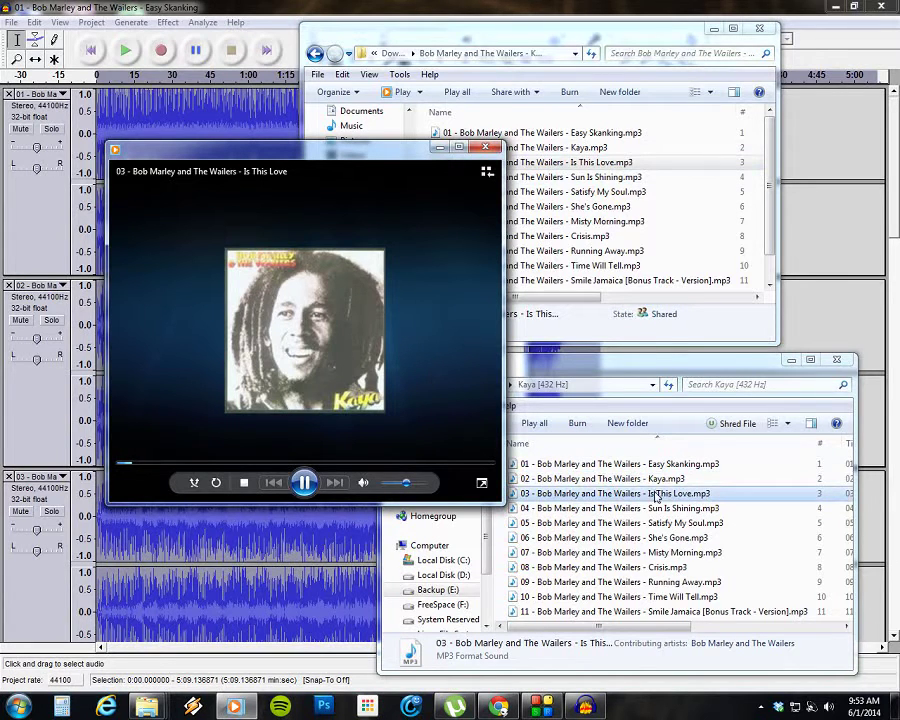
# Switch Windows Media Player to its library view and examine the file, content and usage-rights properties of the playing Is This Love track
pyautogui.click(487, 171)
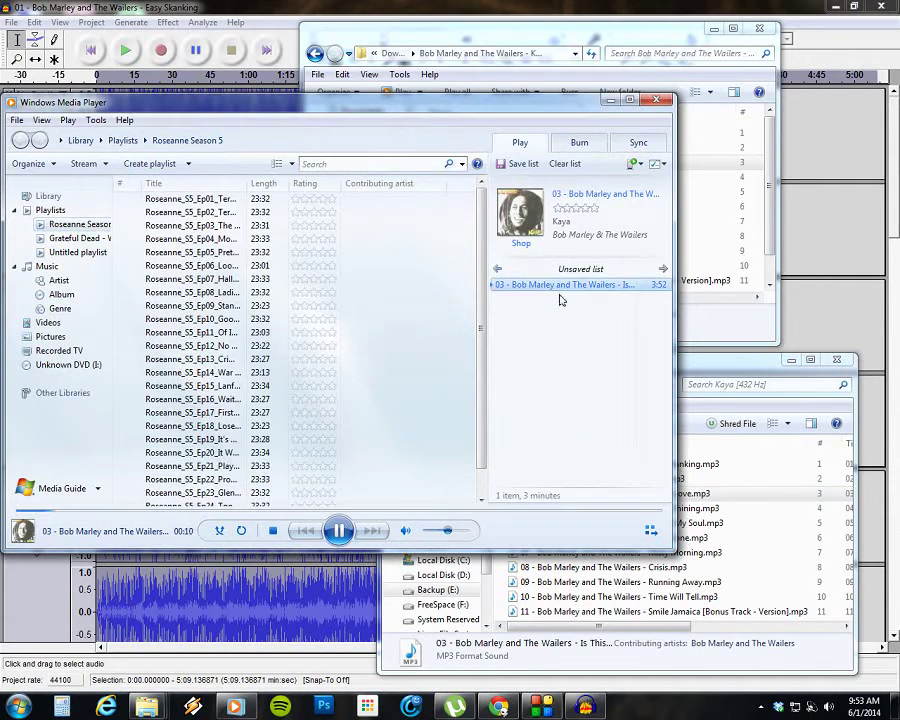
pyautogui.rightClick(508, 288)
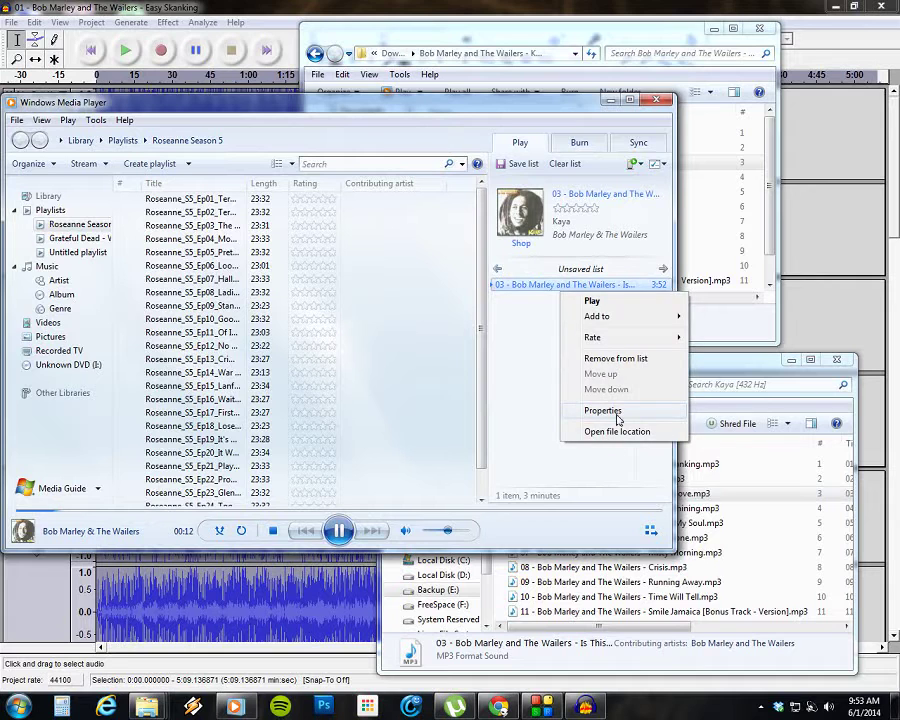
pyautogui.click(617, 415)
pyautogui.click(558, 323)
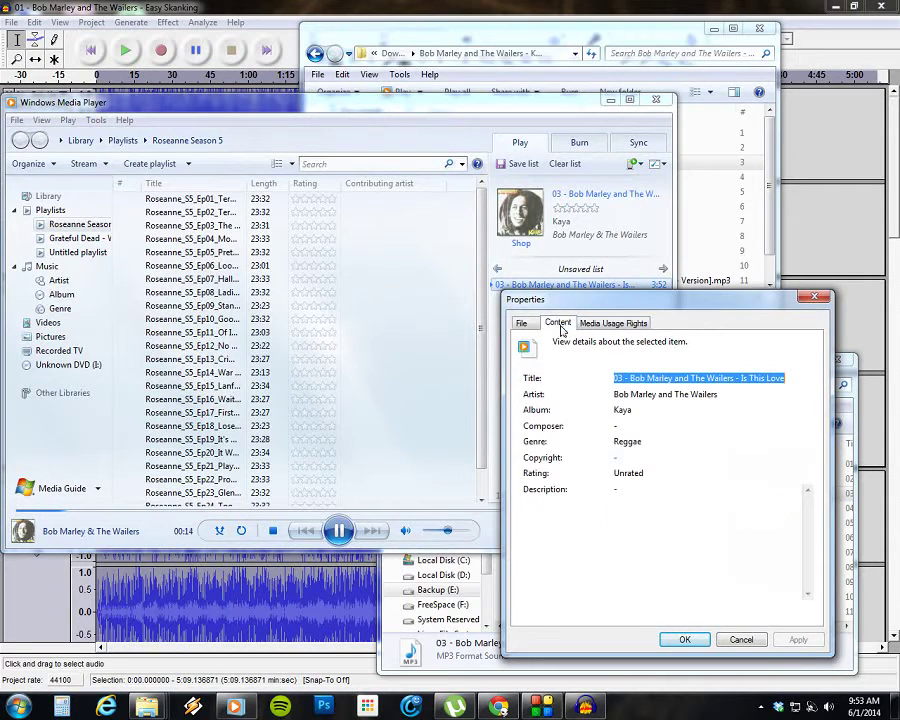
pyautogui.click(582, 323)
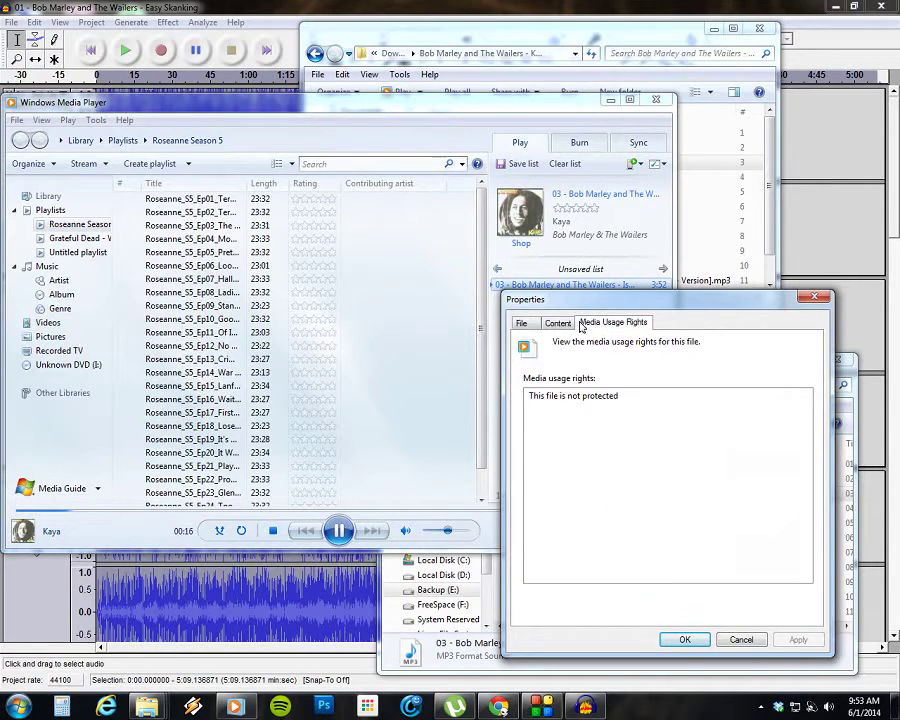
pyautogui.click(551, 326)
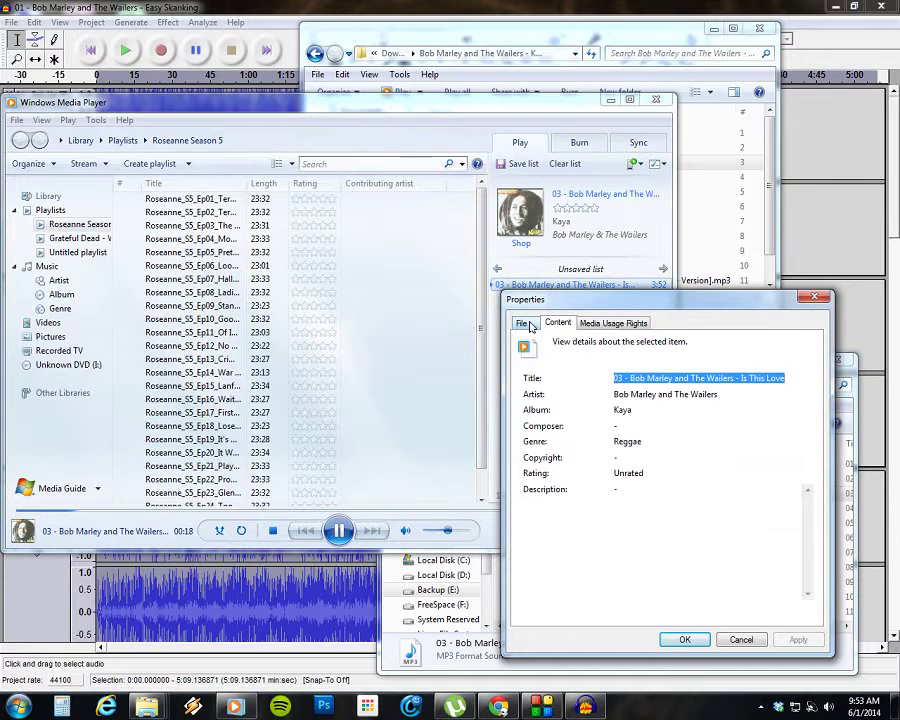
pyautogui.click(530, 325)
pyautogui.click(740, 639)
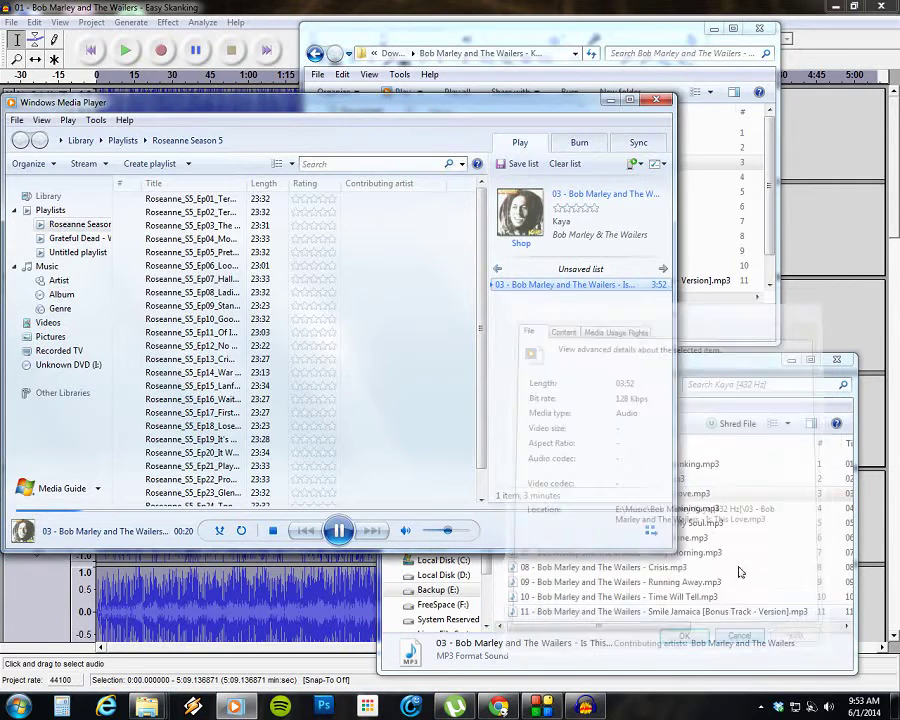
# Examine the comment and length of the converted 03 Is This Love MP3 in the Kaya [432 Hz] folder through its property details
pyautogui.click(716, 495)
pyautogui.rightClick(716, 495)
pyautogui.click(689, 486)
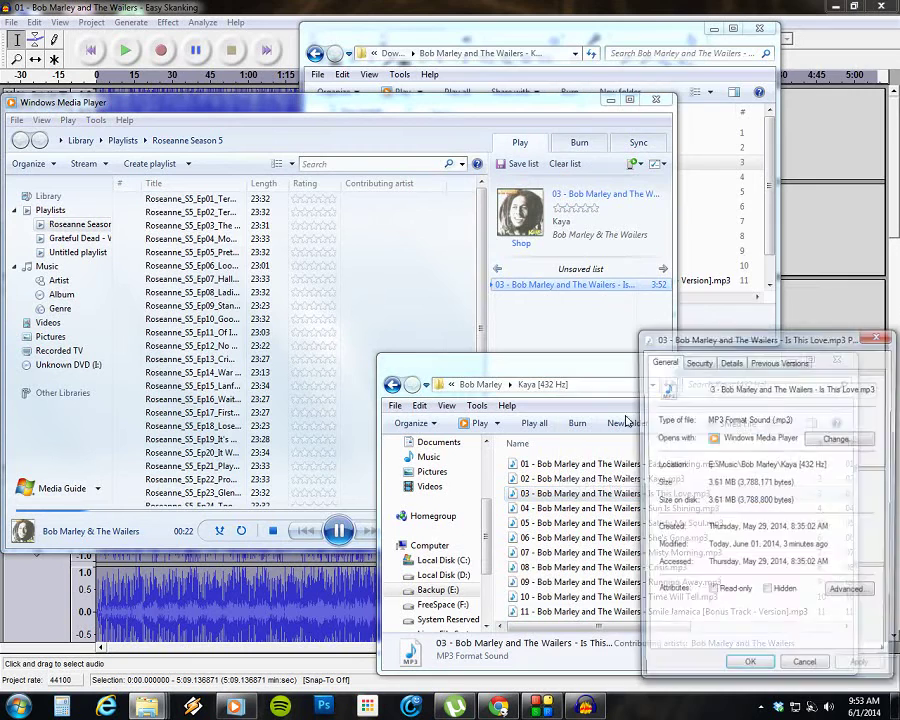
pyautogui.click(741, 365)
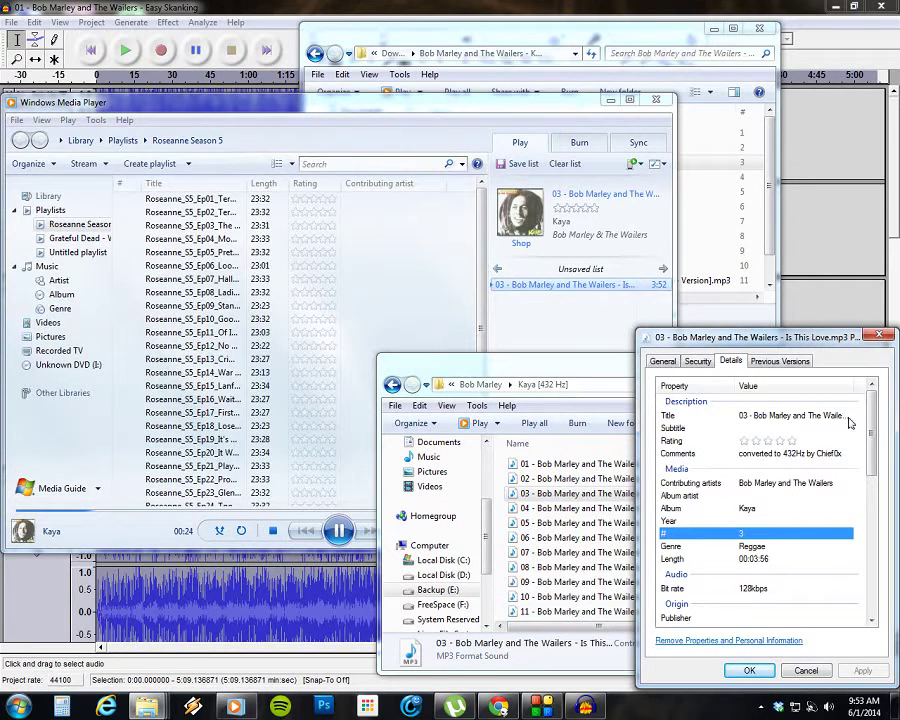
pyautogui.click(798, 455)
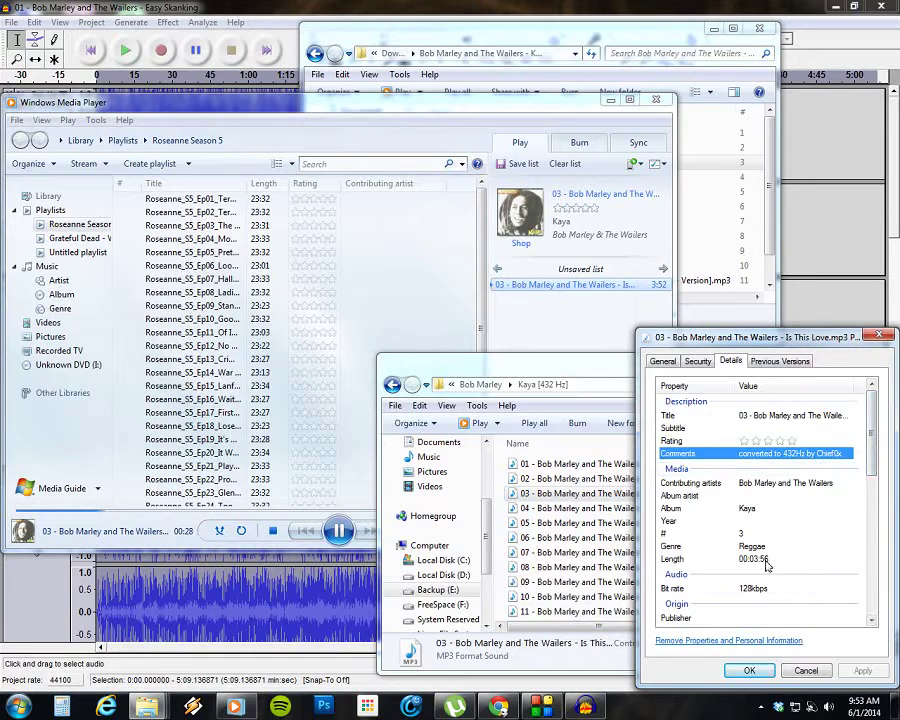
pyautogui.click(683, 564)
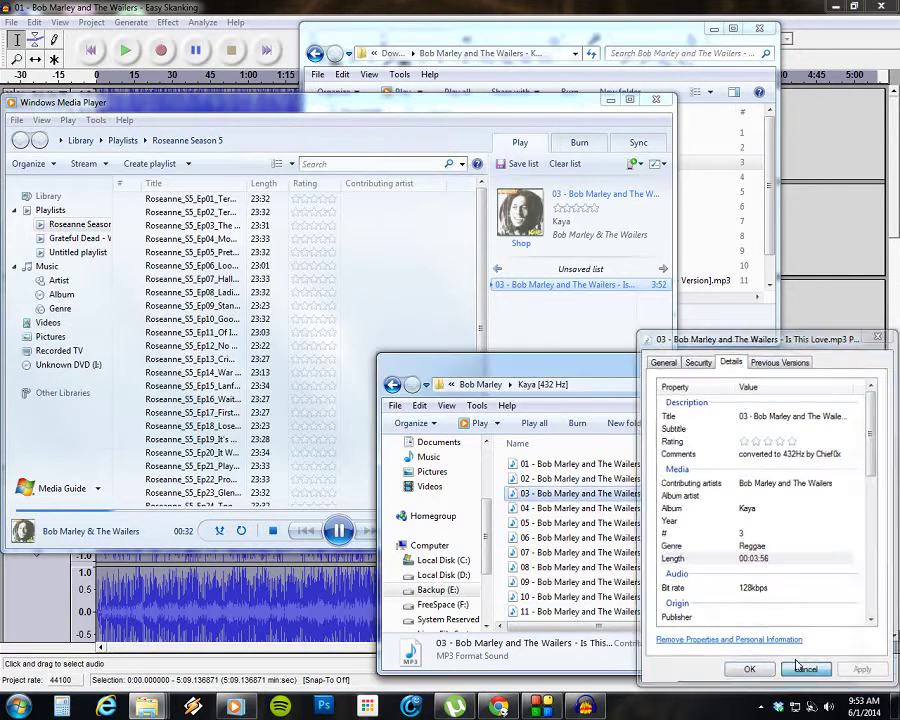
pyautogui.click(805, 669)
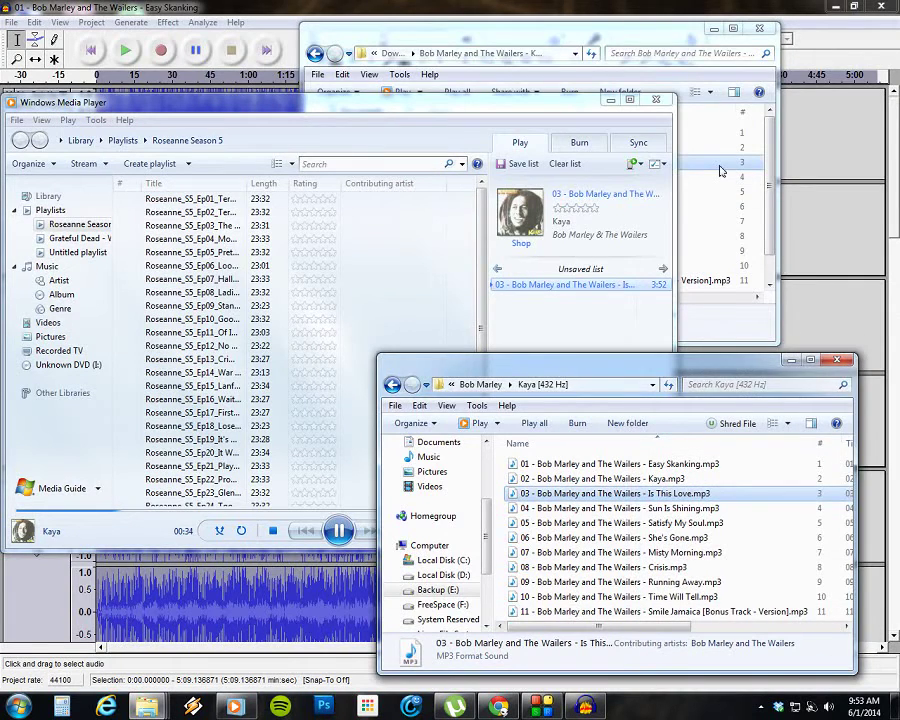
# Examine the length of the original 03 Is This Love MP3 in its file property details
pyautogui.click(695, 170)
pyautogui.rightClick(695, 168)
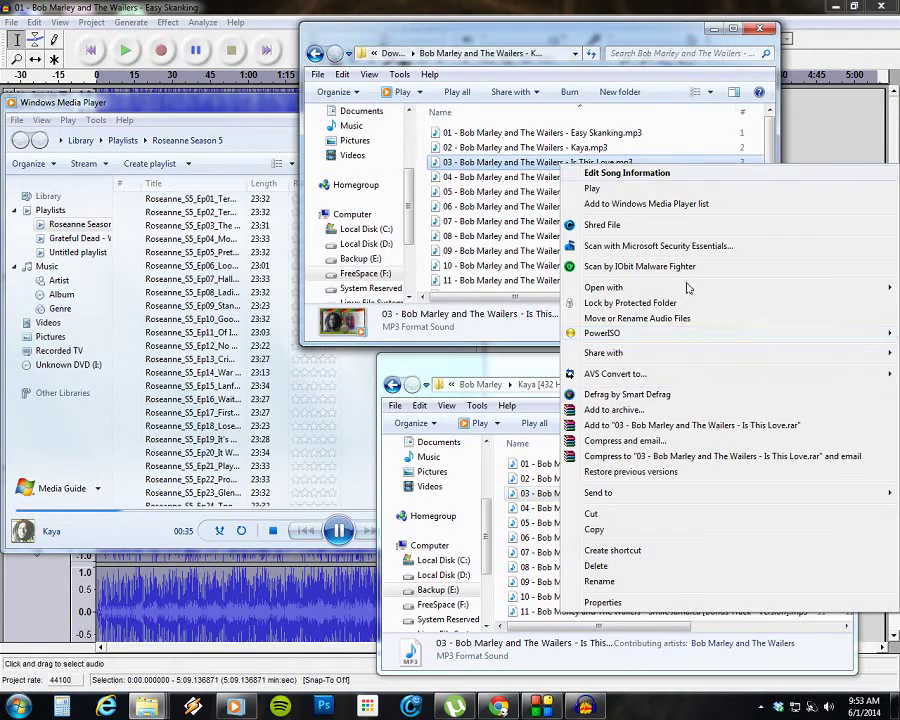
pyautogui.click(674, 598)
pyautogui.click(731, 199)
pyautogui.moveTo(770, 176); pyautogui.dragTo(710, 212)
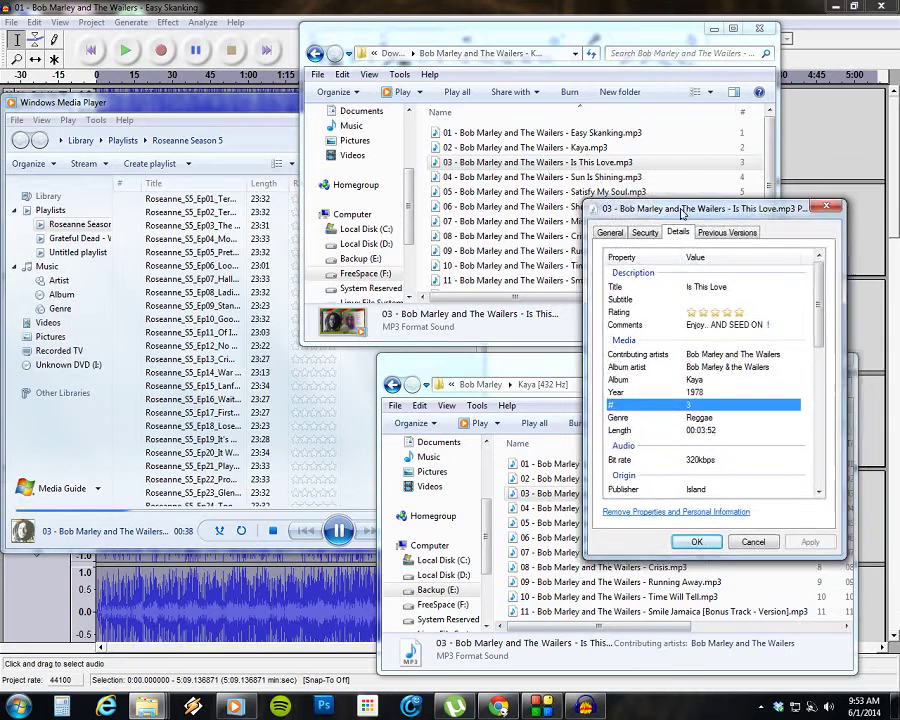
pyautogui.click(713, 435)
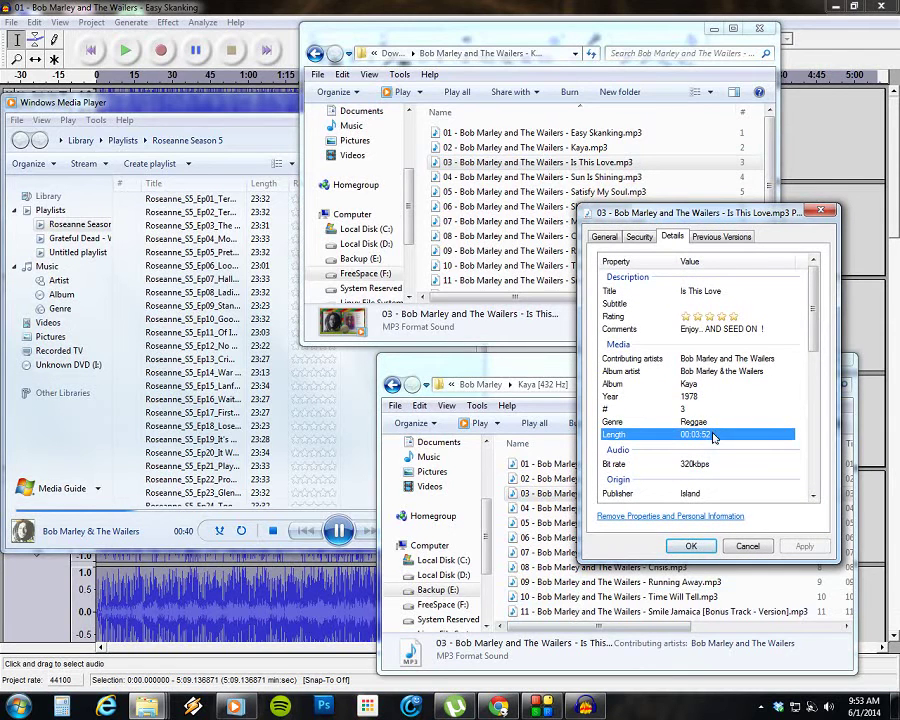
pyautogui.click(746, 546)
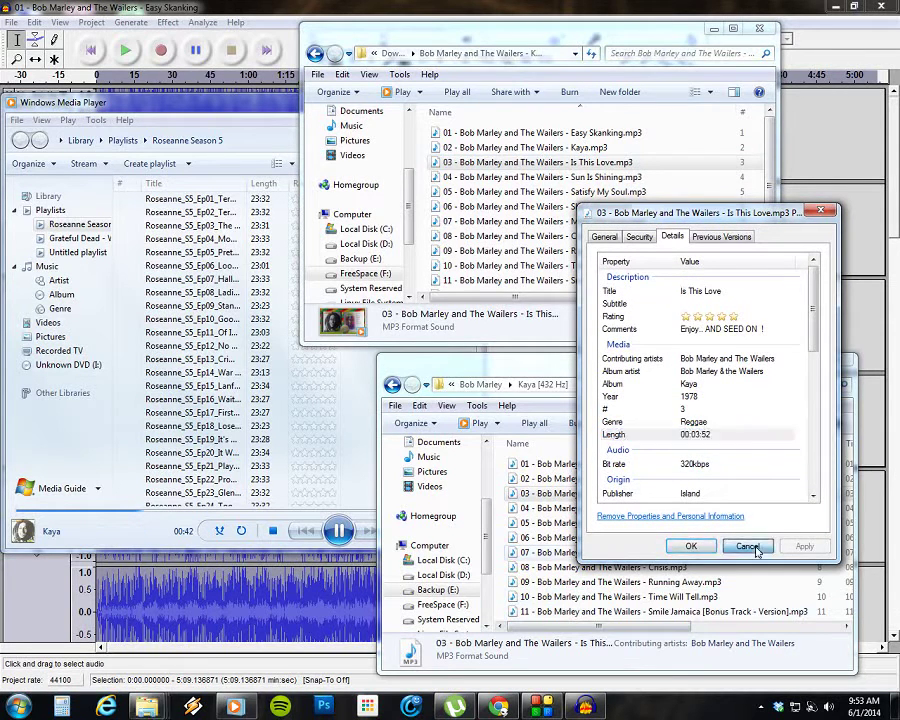
# Pause Is This Love, and play the original and 432 Hz versions of Sun Is Shining to compare their sound
pyautogui.click(238, 372)
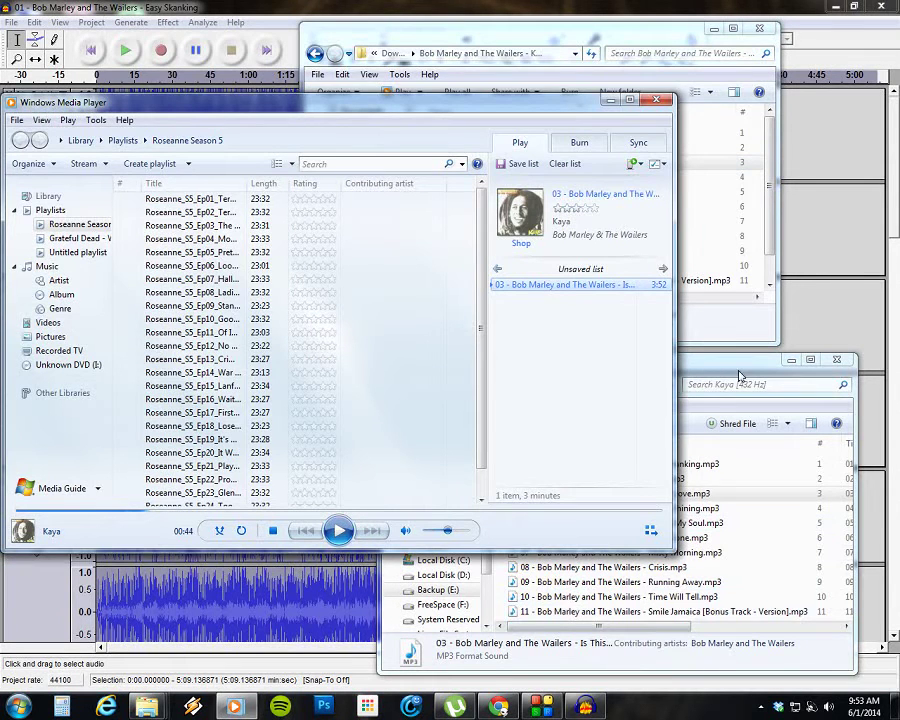
pyautogui.moveTo(739, 375); pyautogui.dragTo(745, 376)
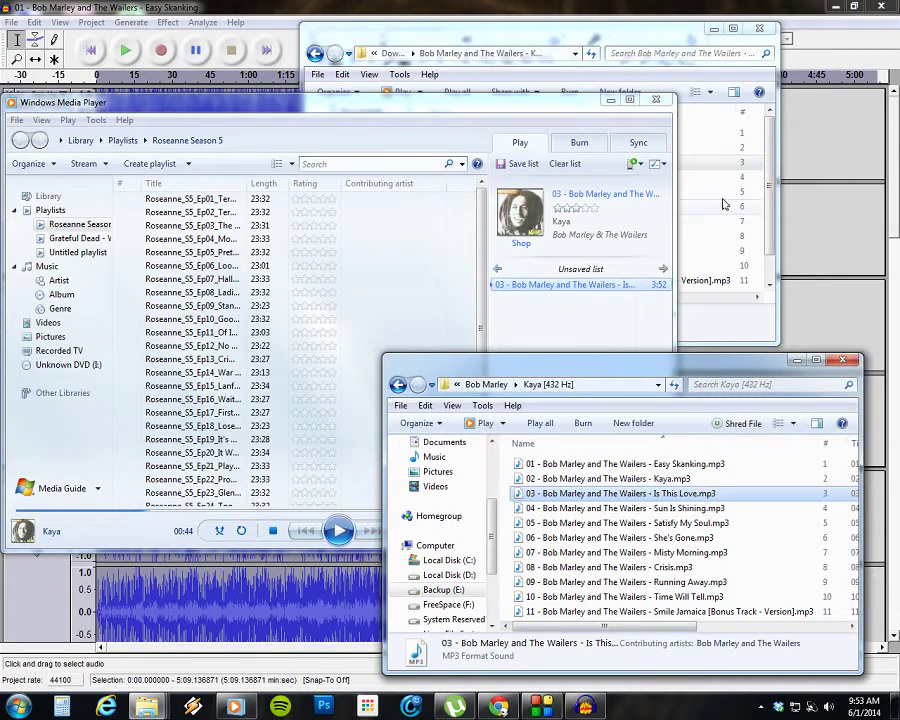
pyautogui.click(697, 179)
pyautogui.moveTo(648, 184)
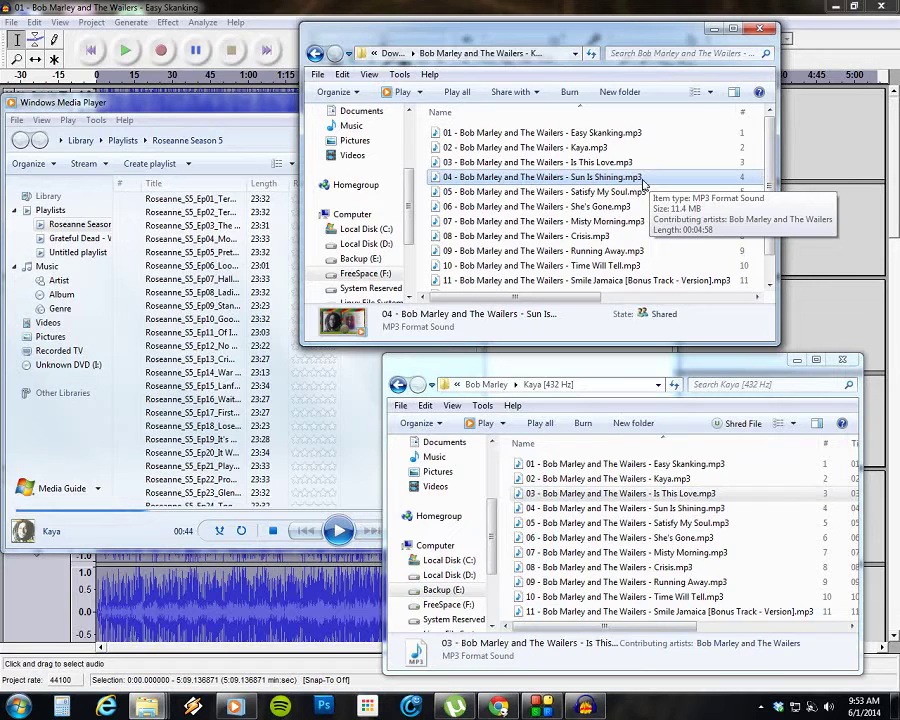
pyautogui.doubleClick(644, 178)
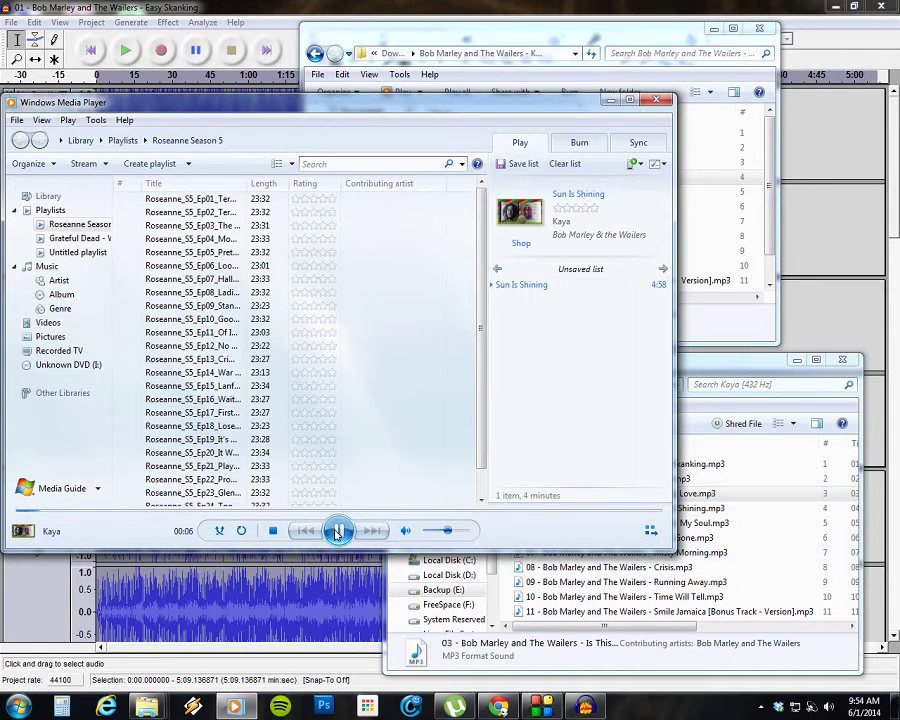
pyautogui.click(707, 512)
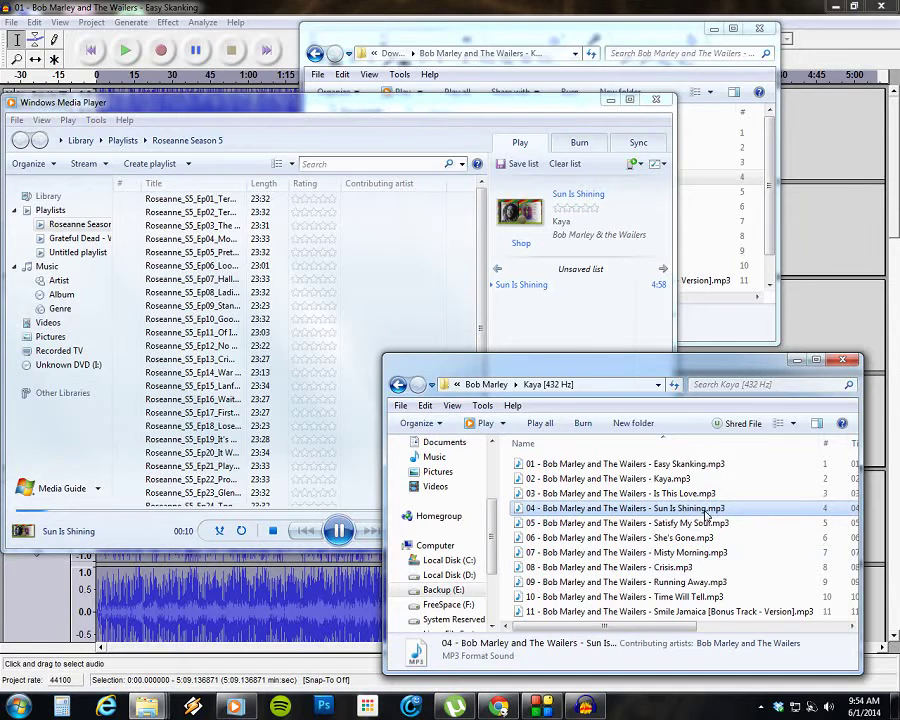
pyautogui.doubleClick(707, 512)
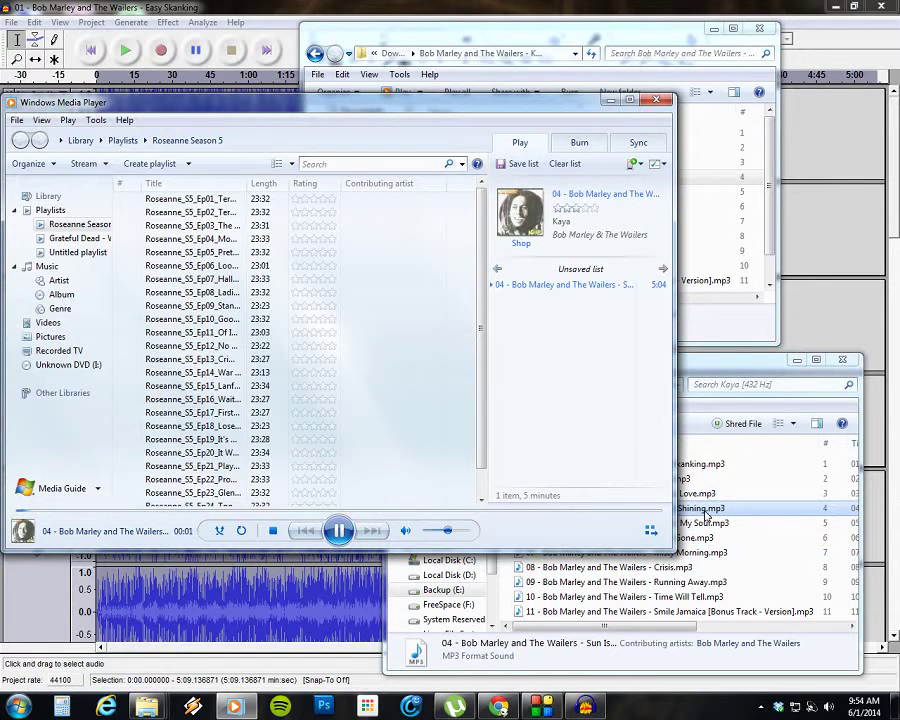
pyautogui.hotkey('ctrl', 'p')
pyautogui.click(710, 513)
pyautogui.doubleClick(716, 512)
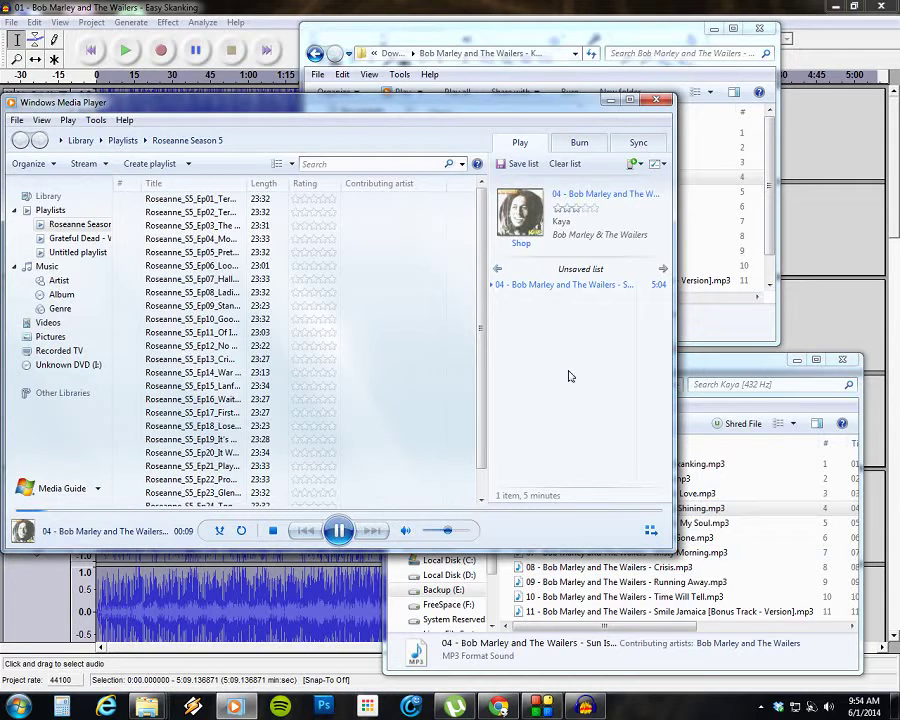
# Play the original and 432 Hz versions of She's Gone to compare their sound, and pause playback
pyautogui.click(719, 194)
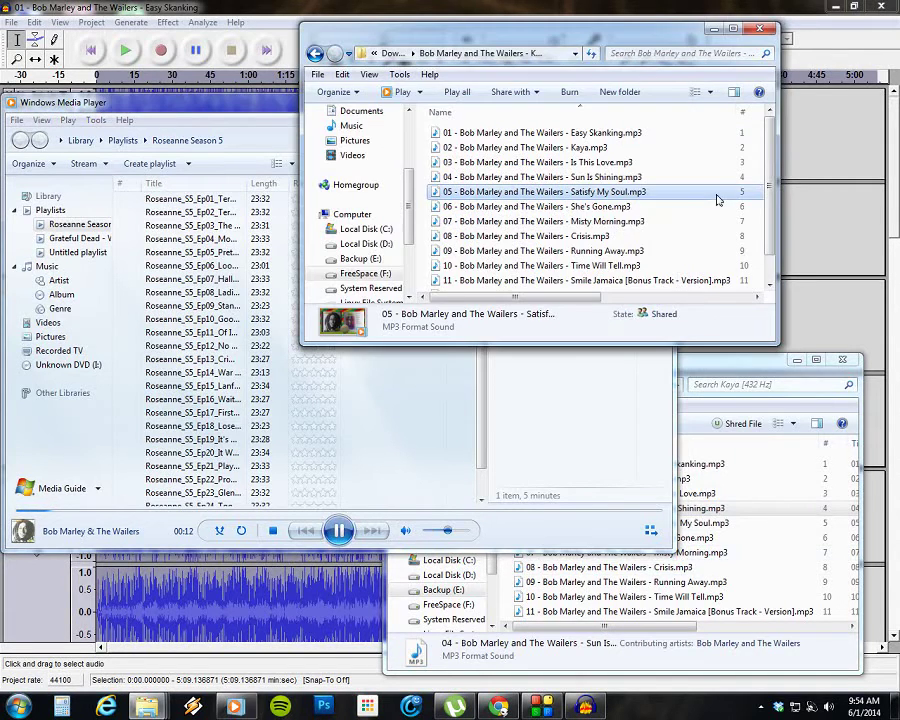
pyautogui.doubleClick(633, 210)
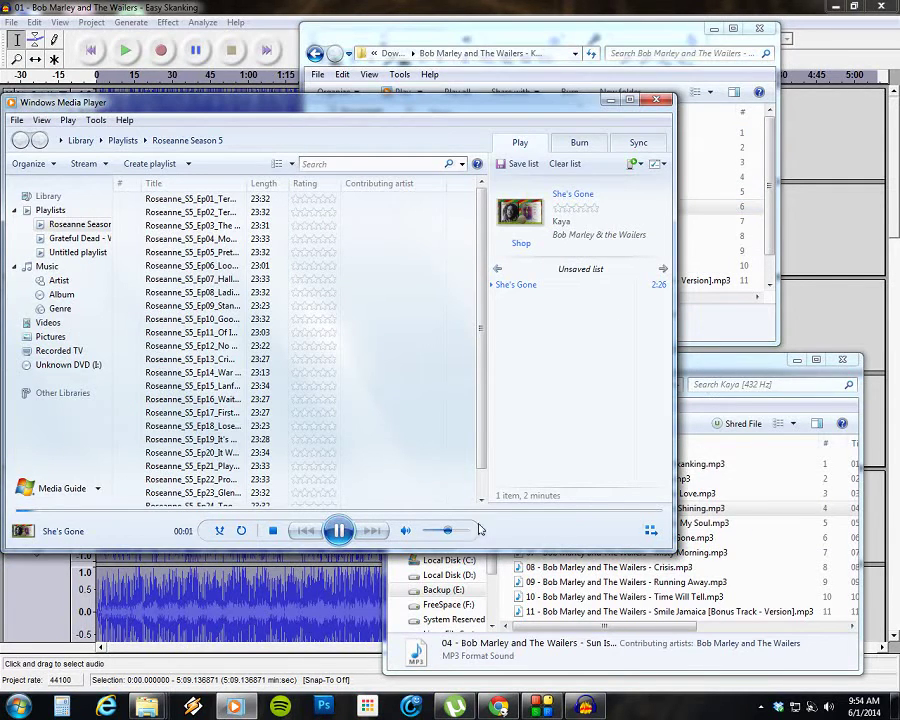
pyautogui.doubleClick(737, 542)
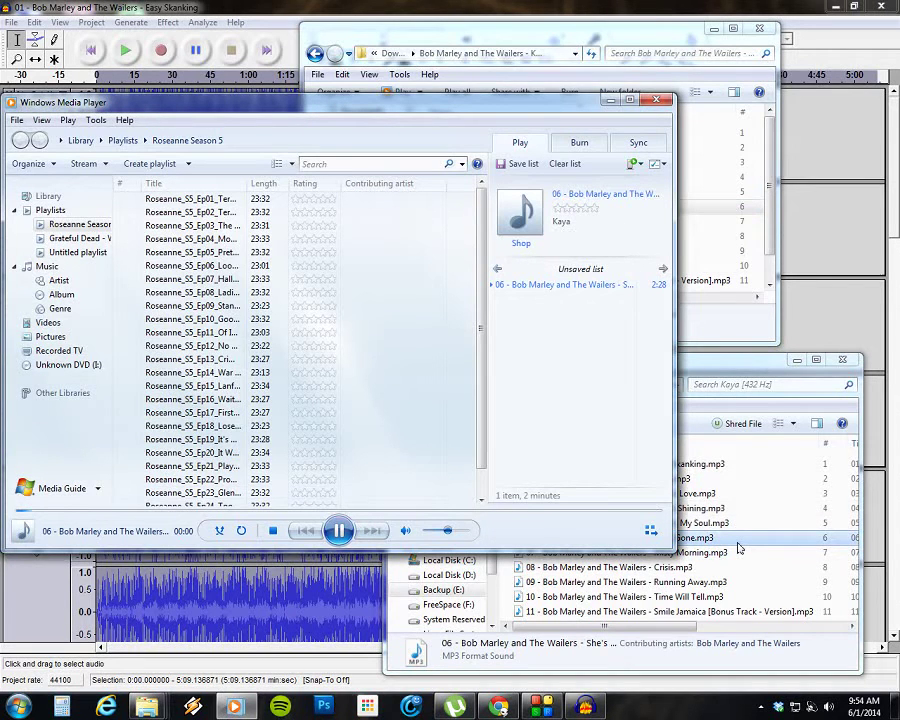
pyautogui.click(339, 531)
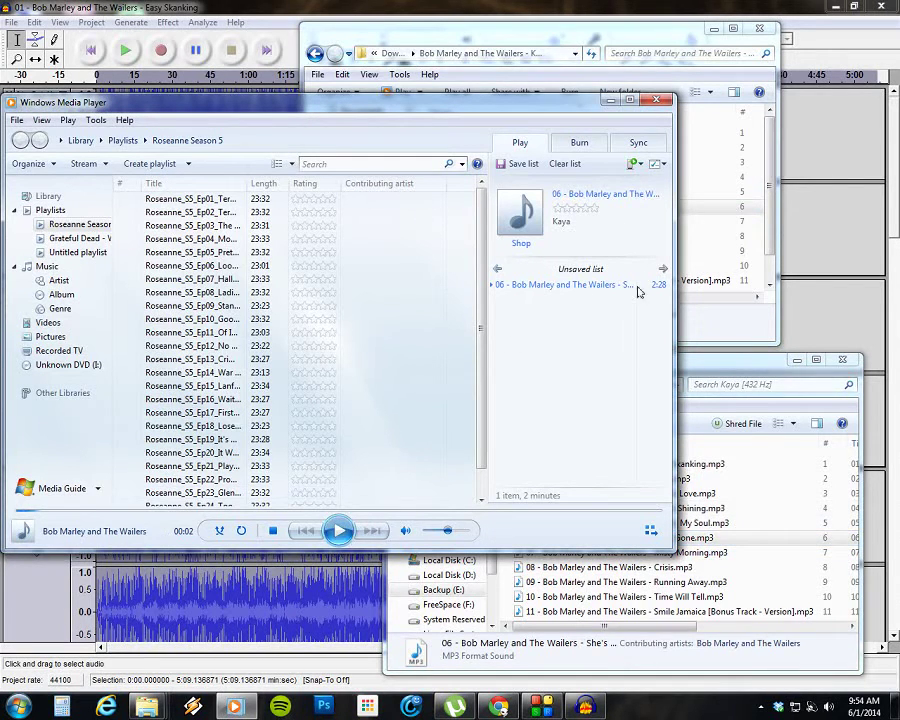
# Return to the Audacity window and close the project without saving its changes
pyautogui.click(697, 221)
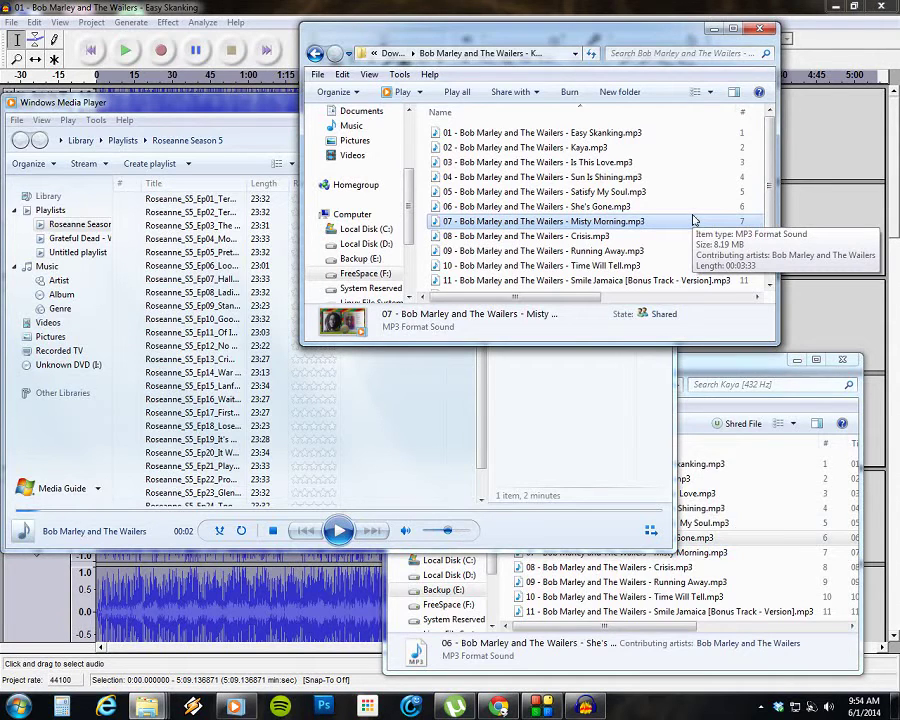
pyautogui.moveTo(770, 367); pyautogui.dragTo(773, 362)
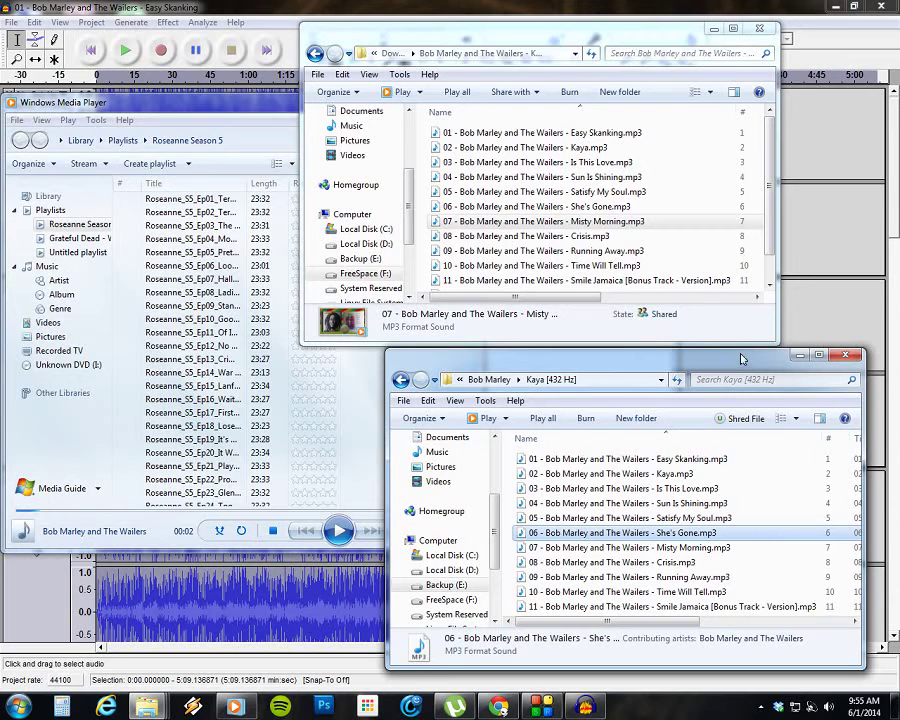
pyautogui.click(222, 6)
pyautogui.click(485, 393)
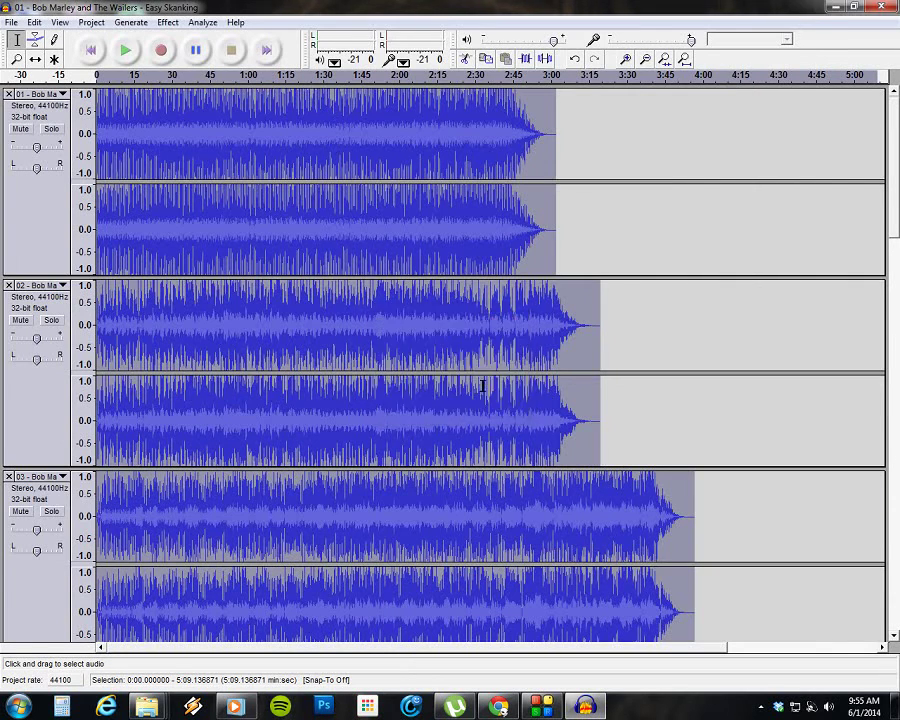
pyautogui.click(882, 6)
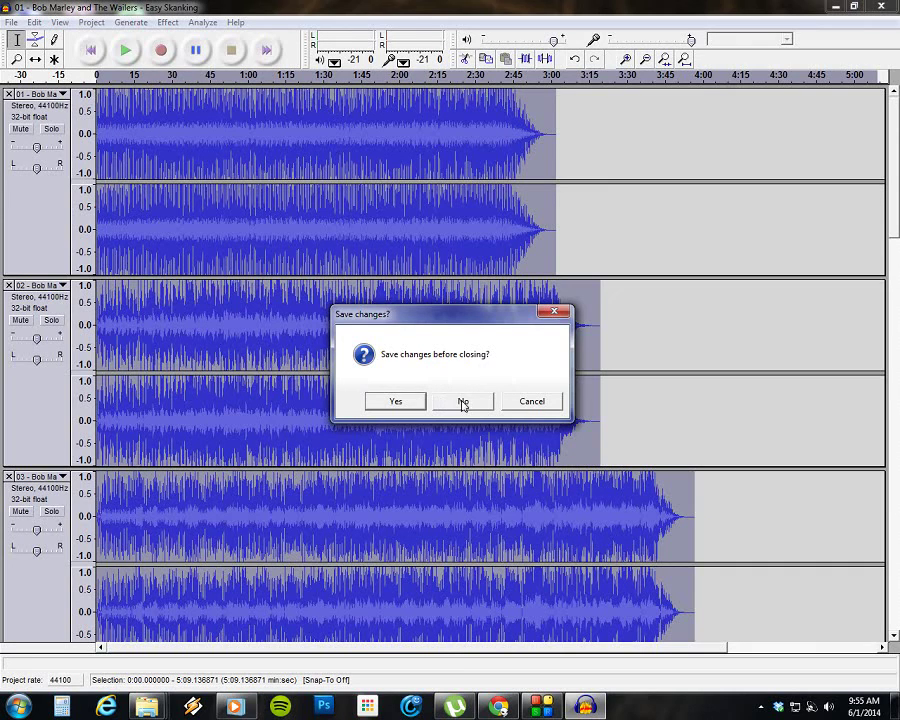
pyautogui.click(453, 706)
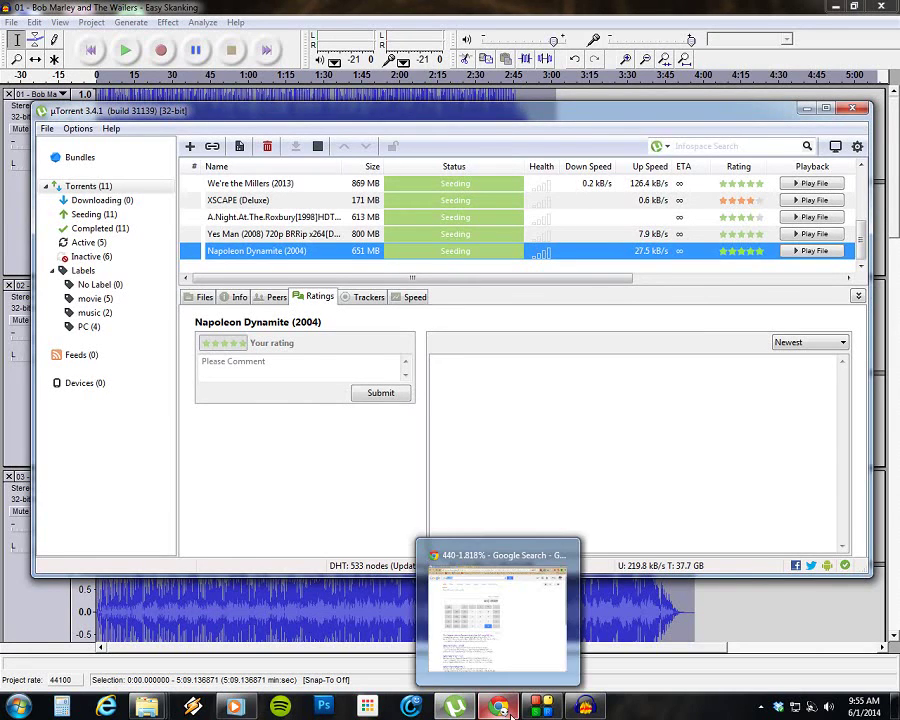
pyautogui.click(632, 711)
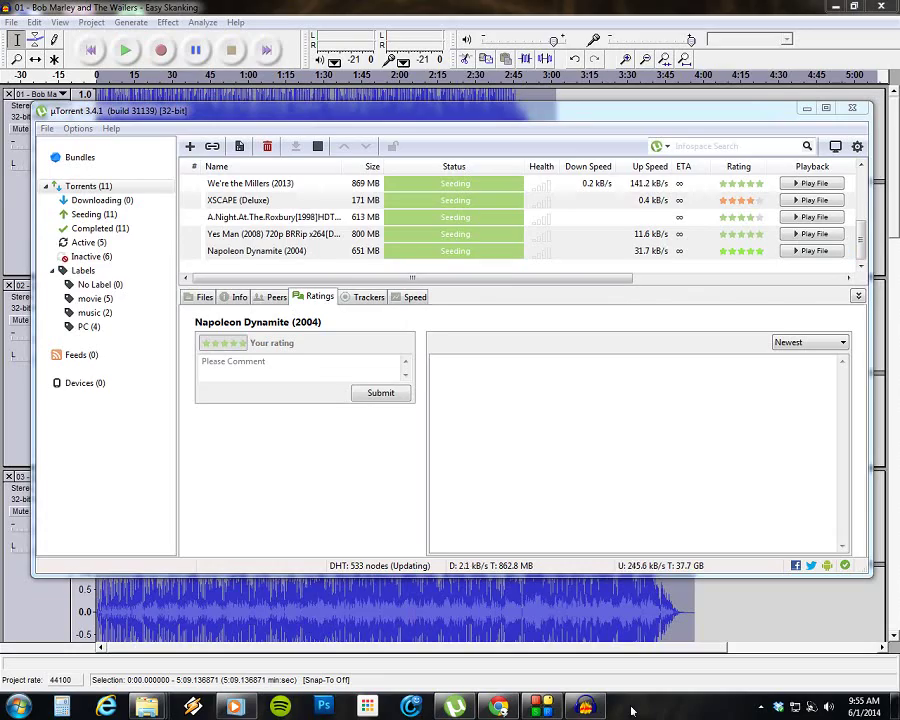